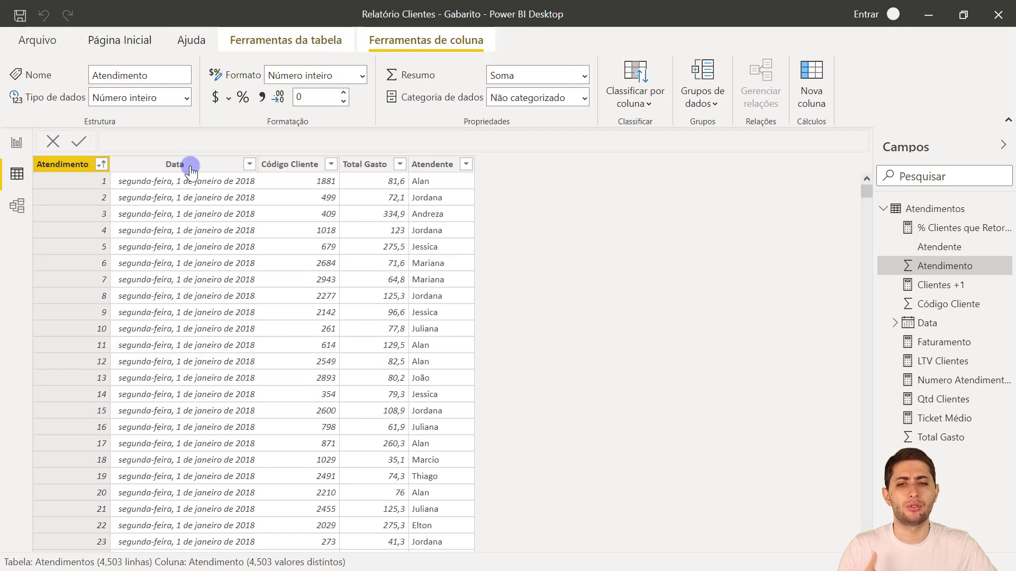
- Look through the Código Cliente, Total Gasto and Atendente columns of the Atendimentos table
click(285, 163)
click(361, 162)
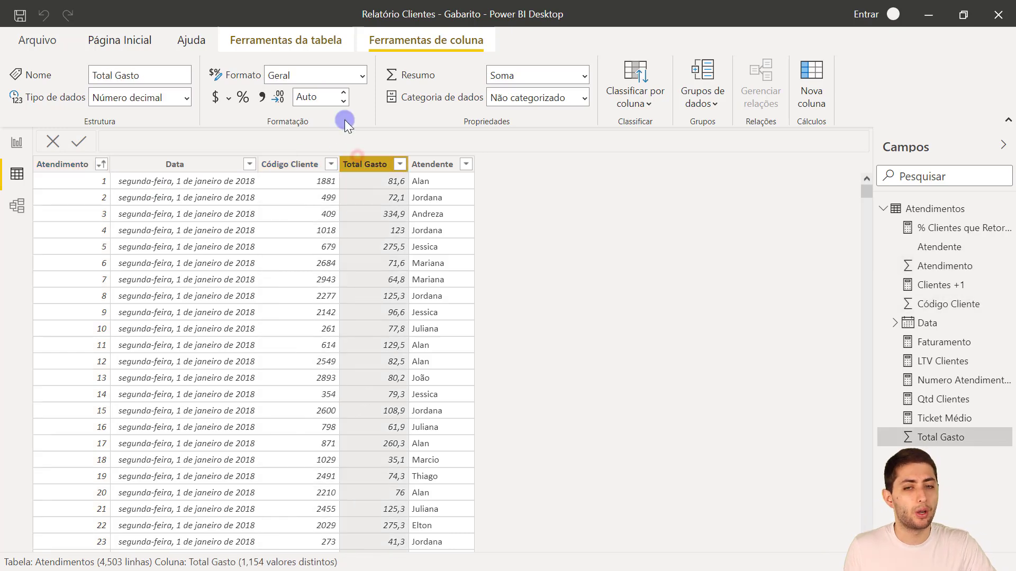
click(436, 163)
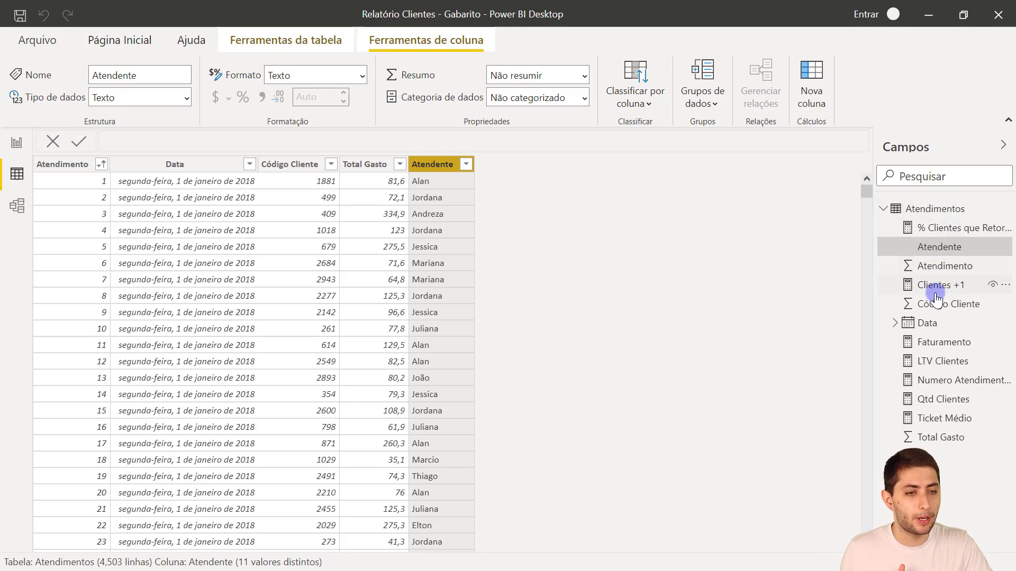
- Review the formulas of the Atendimentos measures, including Faturamento, Ticket Médio, Qtd Clientes, Numero Atendimentos and Clientes +1
click(944, 342)
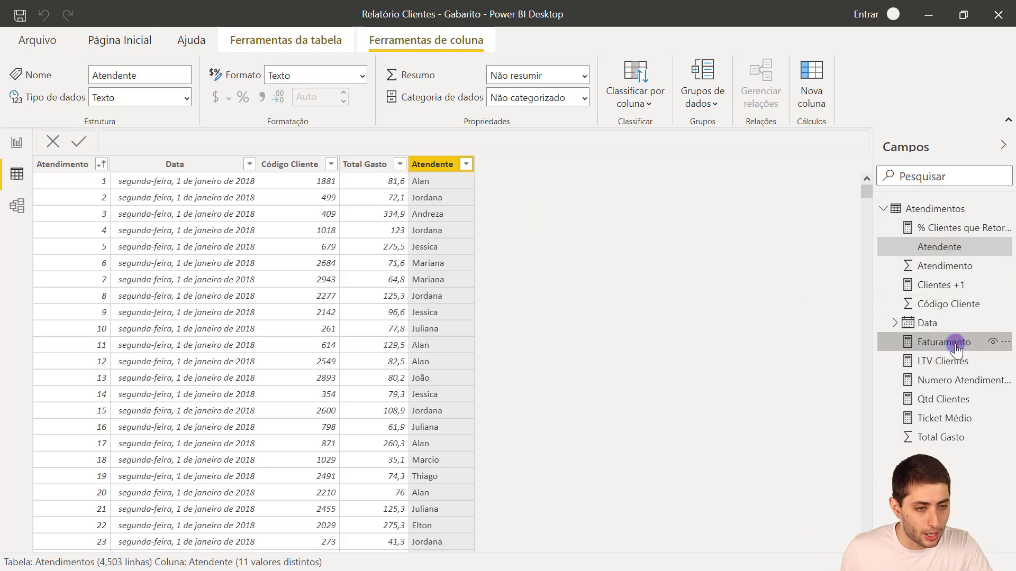
scroll(347, 141, up, 3)
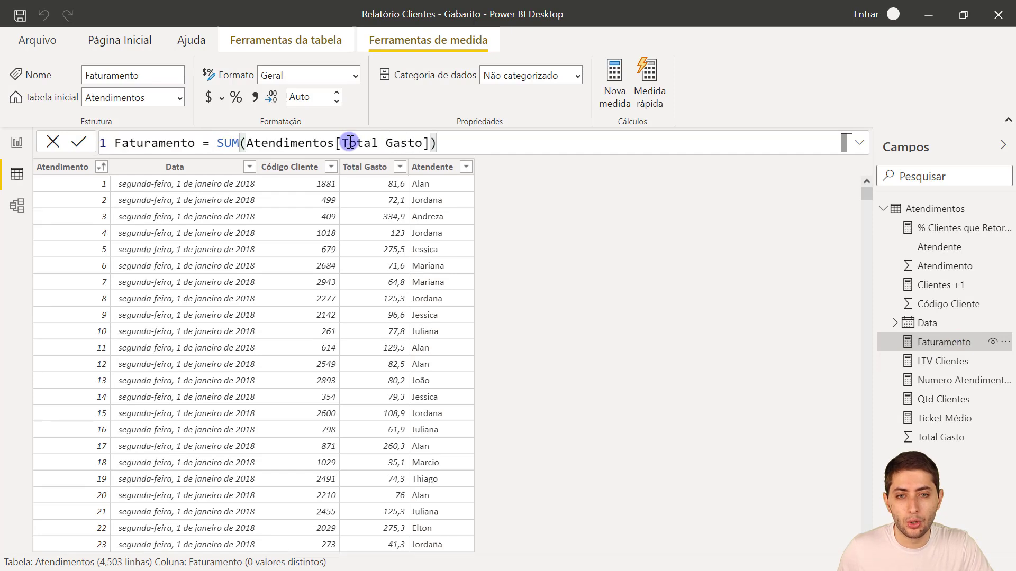
scroll(350, 142, up, 1)
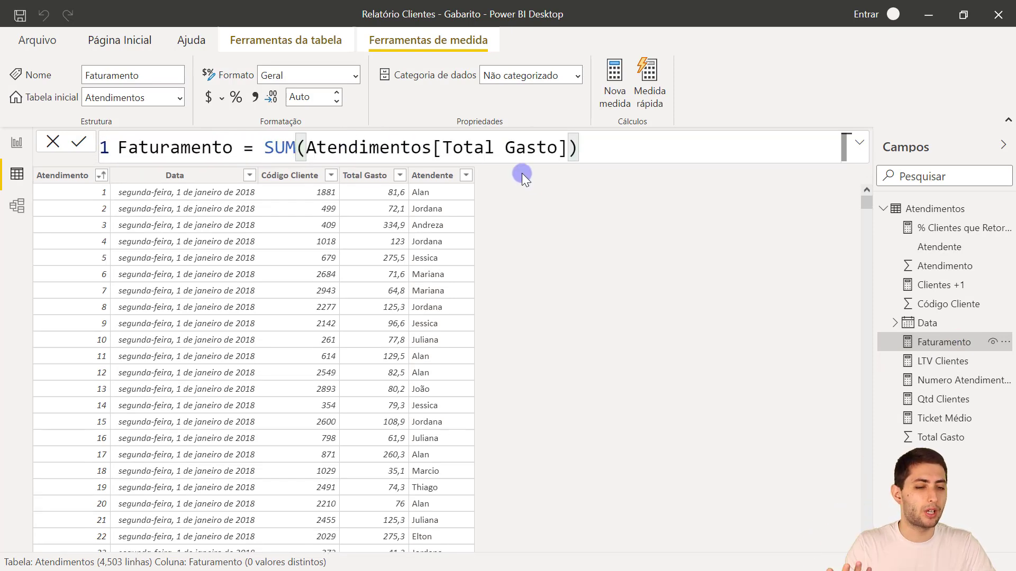
click(924, 419)
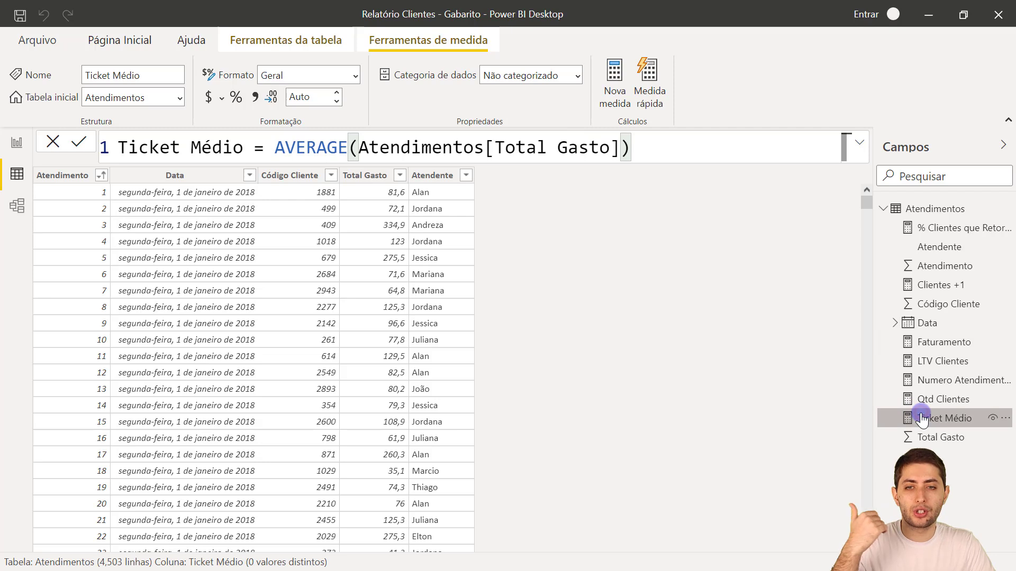
click(933, 401)
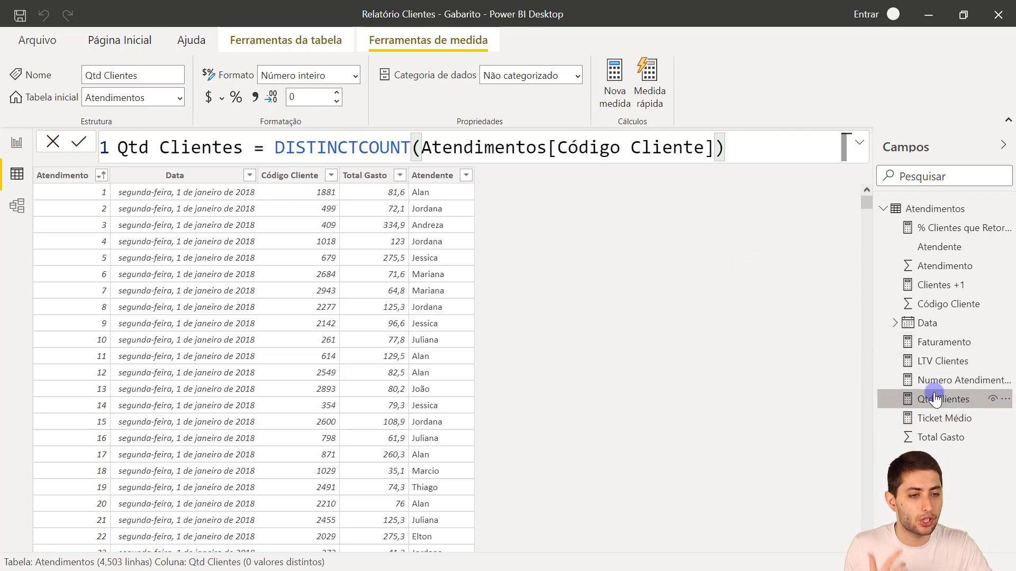
click(945, 382)
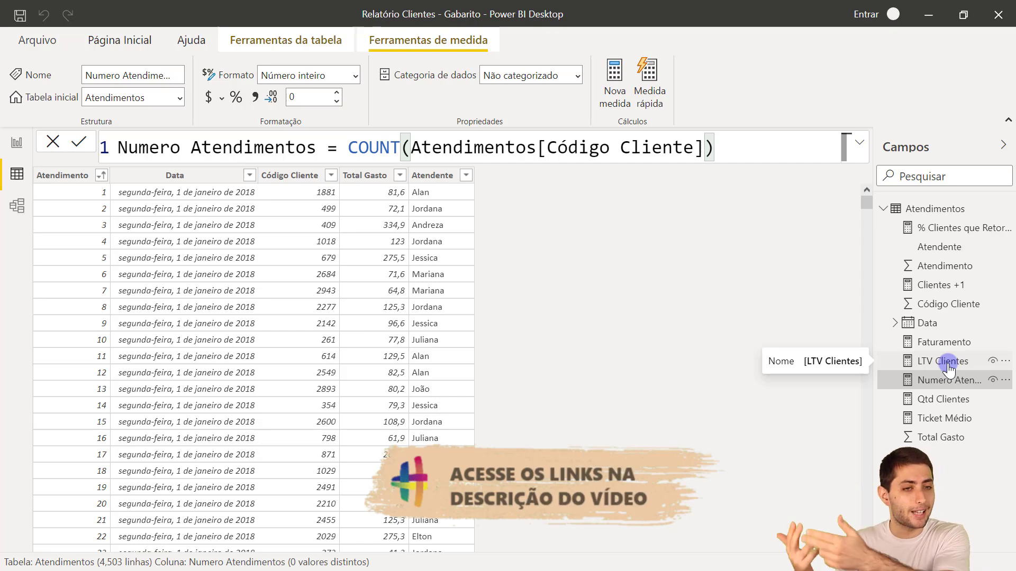
click(958, 227)
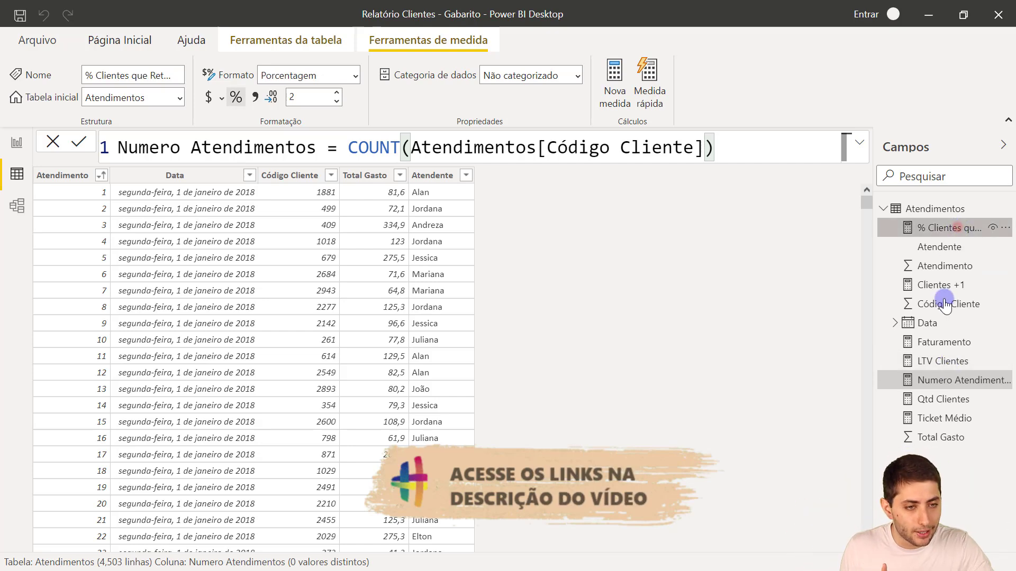
click(952, 288)
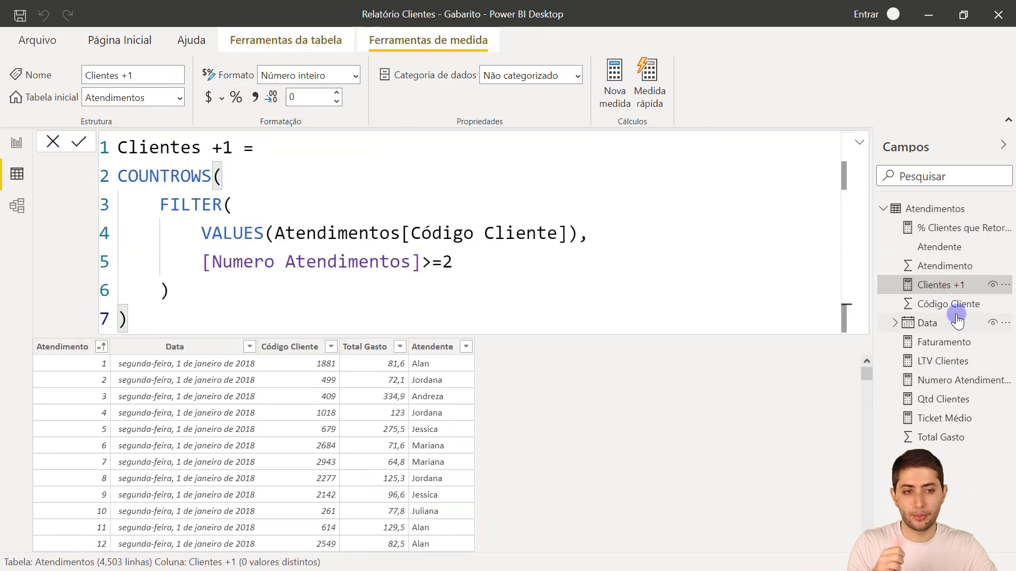
click(955, 418)
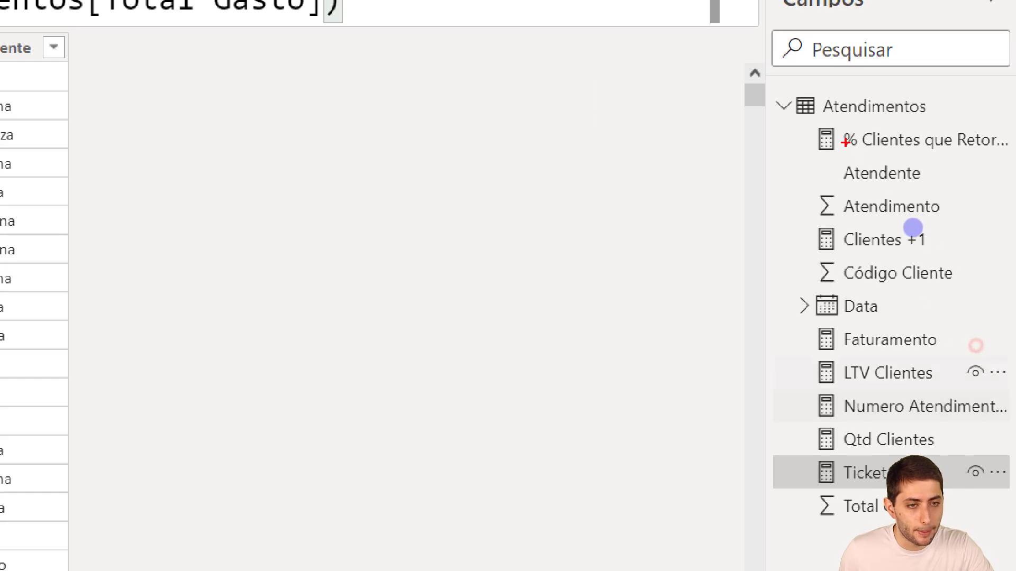
drag(803, 123, 1012, 163)
mouse_move(789, 215)
mouse_down()
mouse_move(898, 253)
mouse_move(957, 251)
mouse_up()
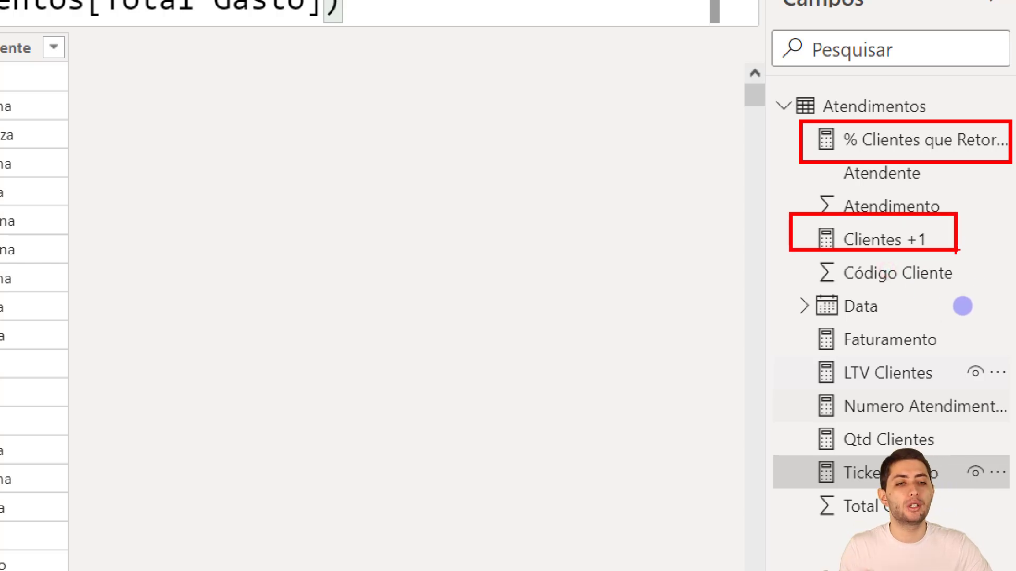
mouse_move(824, 323)
mouse_down()
mouse_move(873, 359)
mouse_move(952, 351)
mouse_up()
key(ctrl+z)
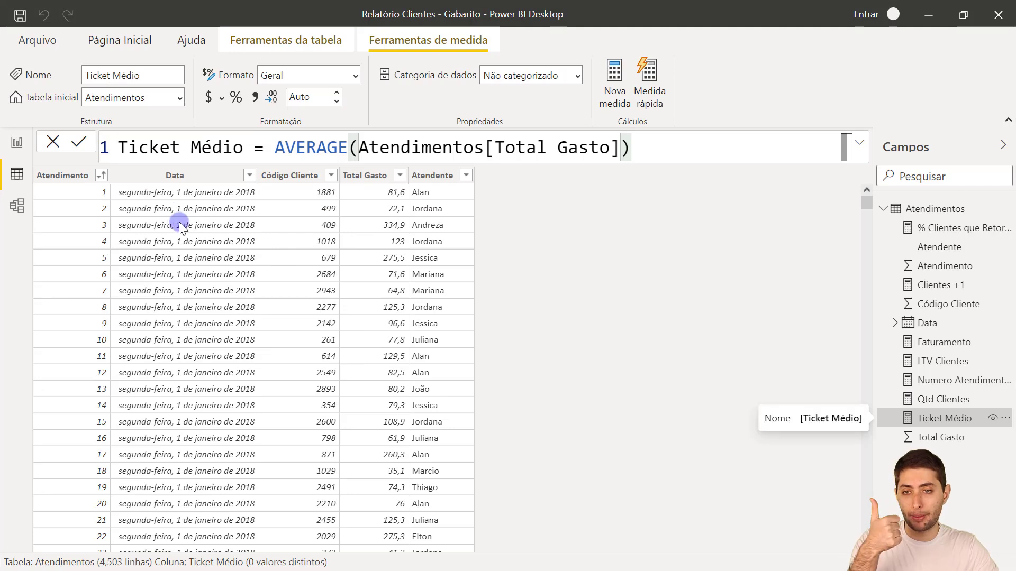
- Go through the Atendimentos table's columns one by one, from Atendimento and Data to Atendente
click(80, 177)
click(159, 175)
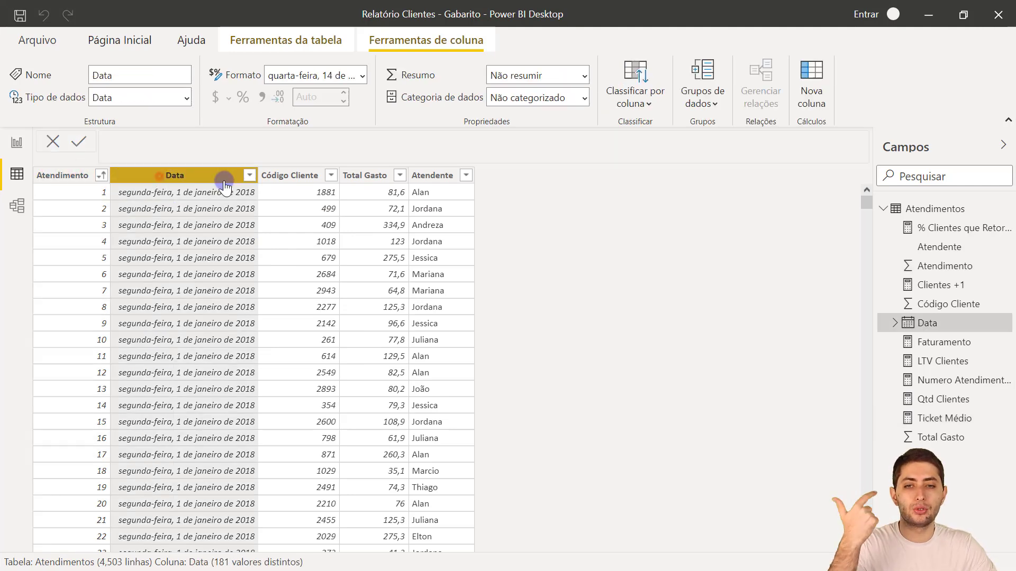
click(283, 173)
click(364, 173)
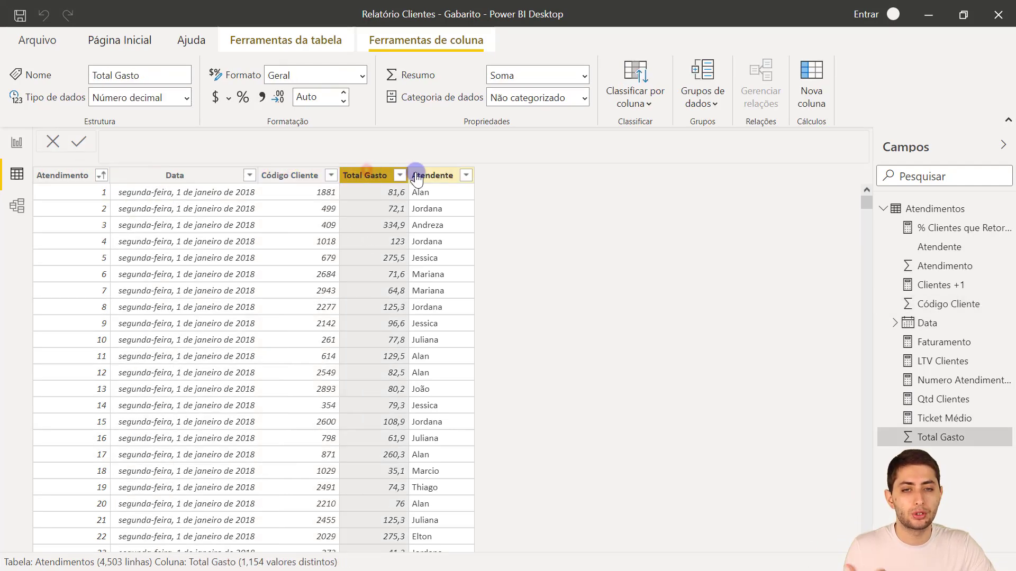
click(432, 176)
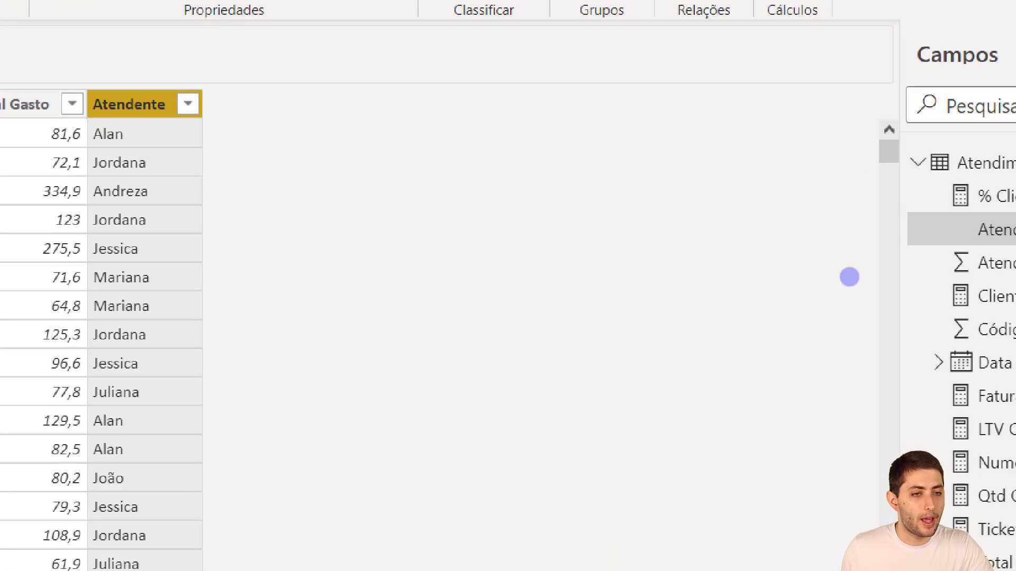
mouse_move(777, 100)
mouse_down()
mouse_move(924, 116)
mouse_move(974, 151)
mouse_up()
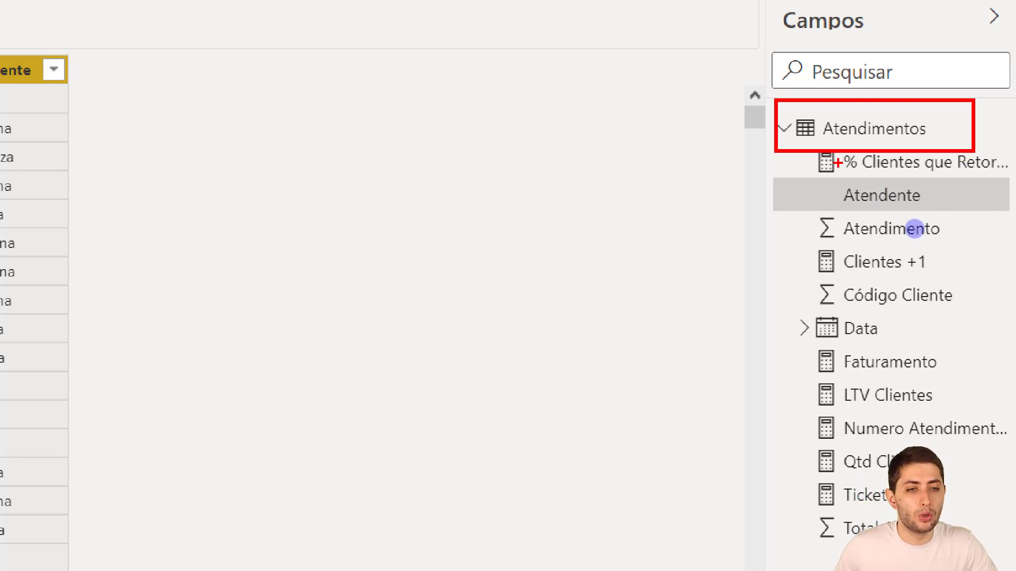
key(e)
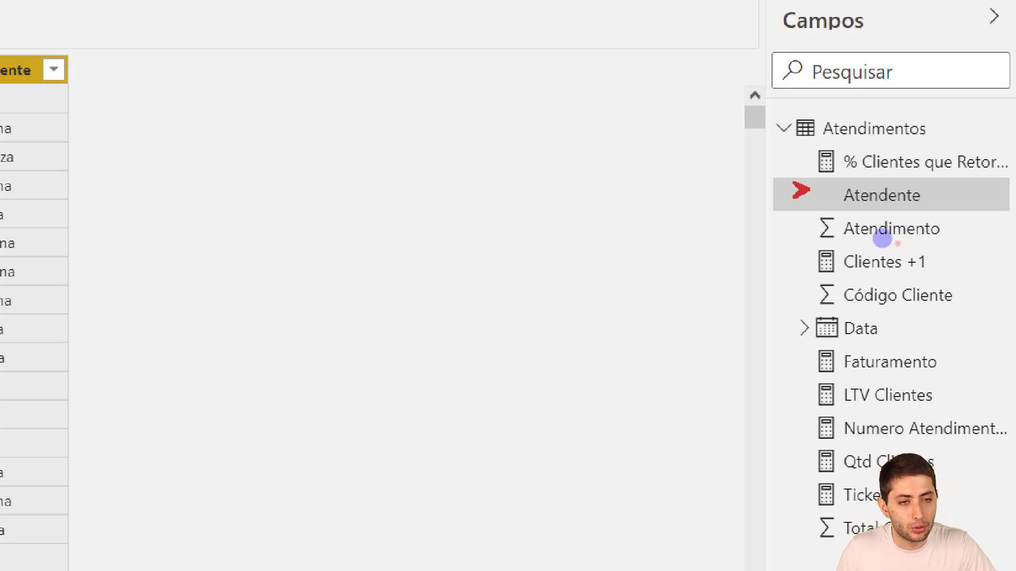
drag(808, 191, 724, 136)
drag(804, 221, 721, 181)
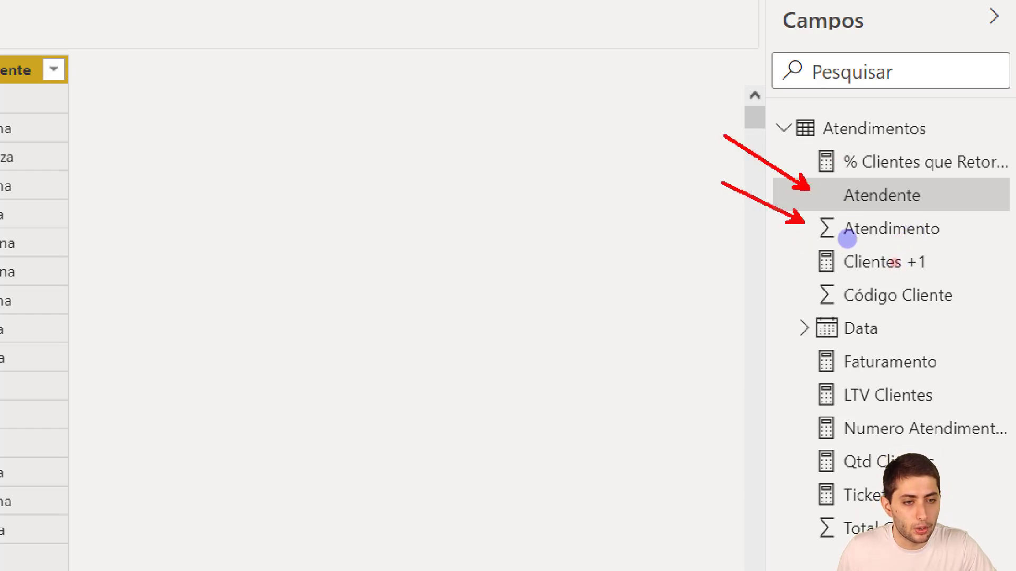
drag(813, 292, 751, 253)
key(ctrl+z)
key(ctrl+z)
key(ctrl+z)
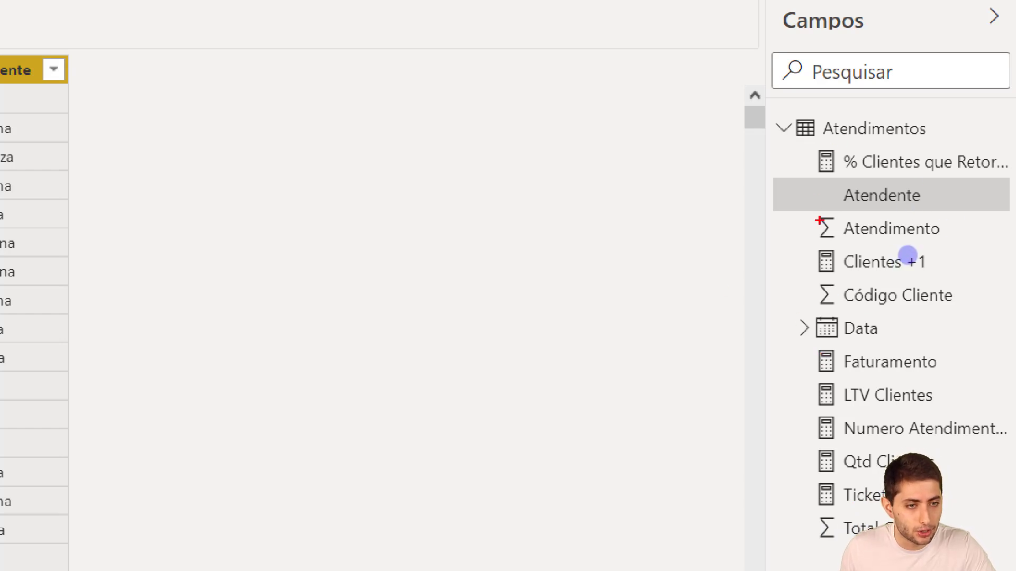
drag(808, 181, 943, 208)
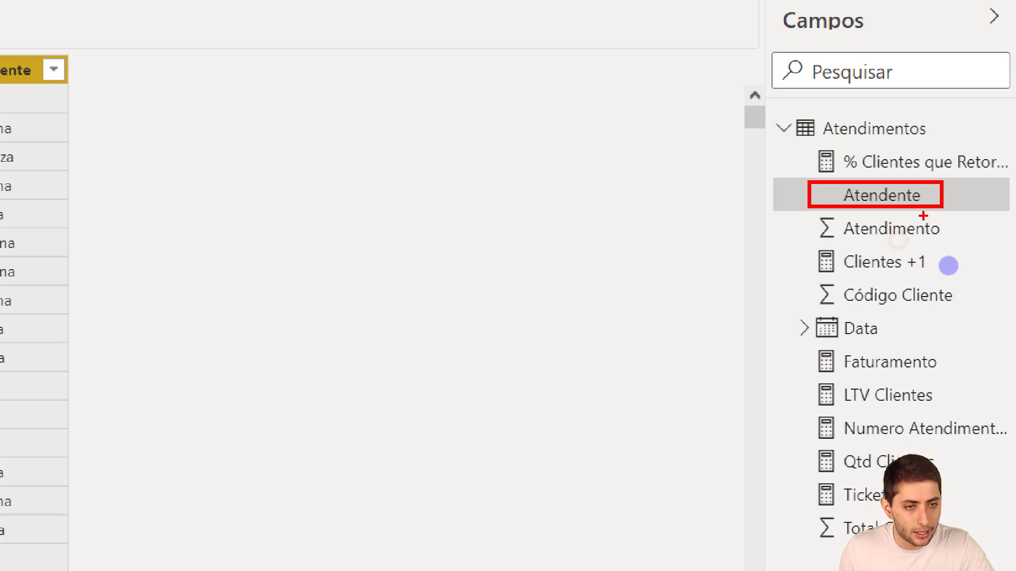
mouse_move(810, 209)
mouse_down()
mouse_move(864, 229)
mouse_move(952, 238)
mouse_up()
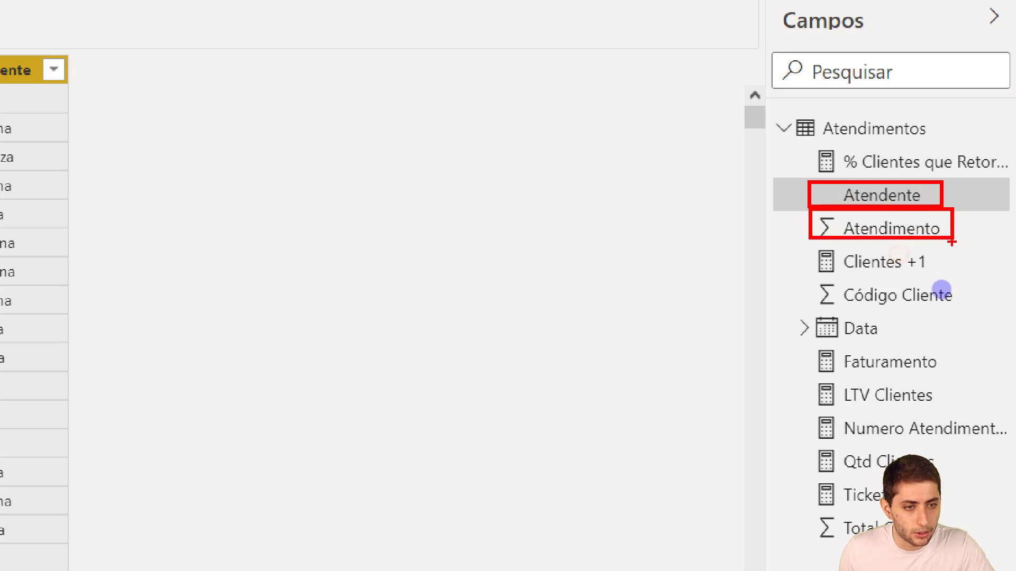
drag(798, 278, 964, 310)
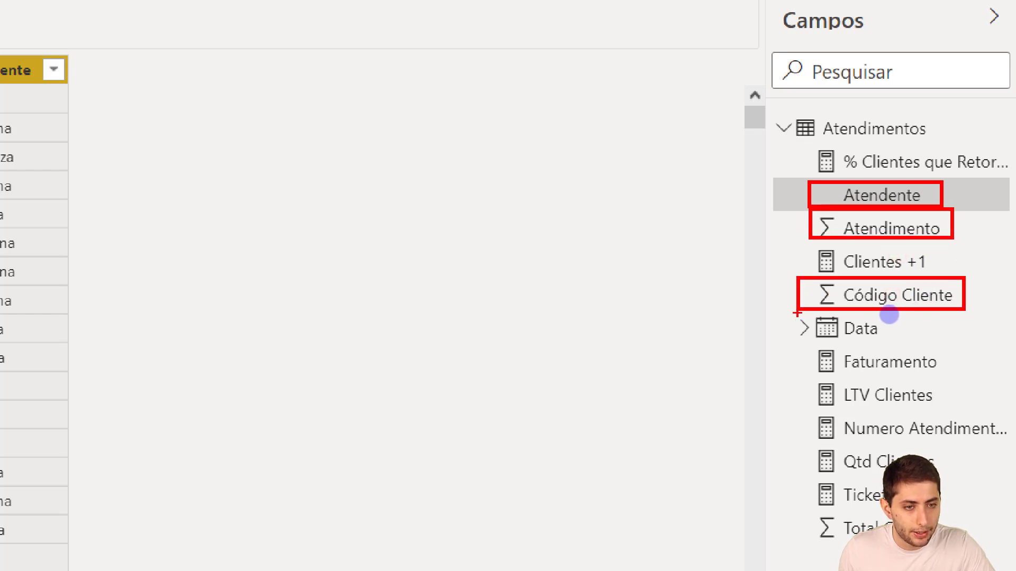
drag(792, 340, 900, 312)
drag(965, 333, 977, 341)
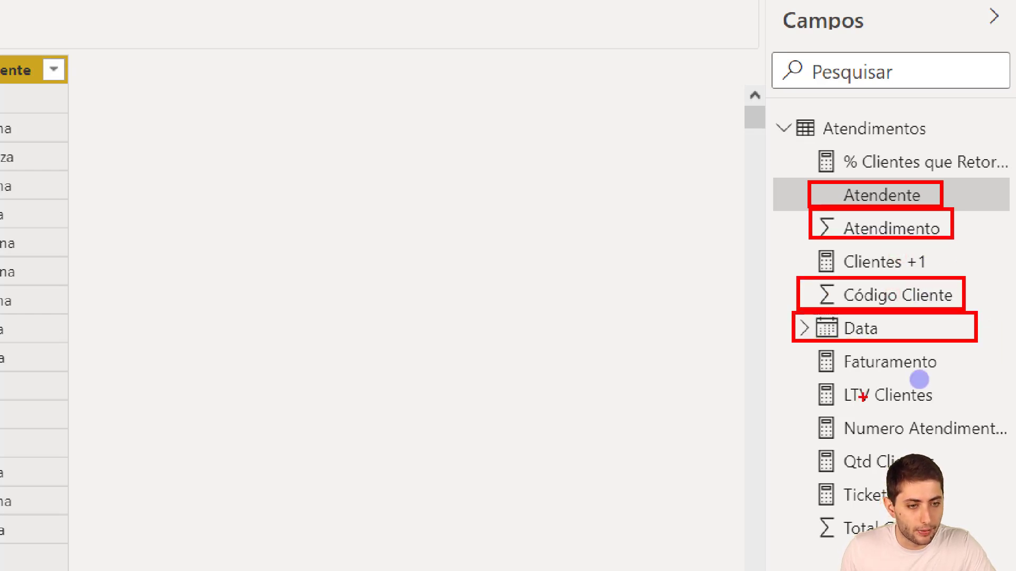
drag(797, 511, 978, 542)
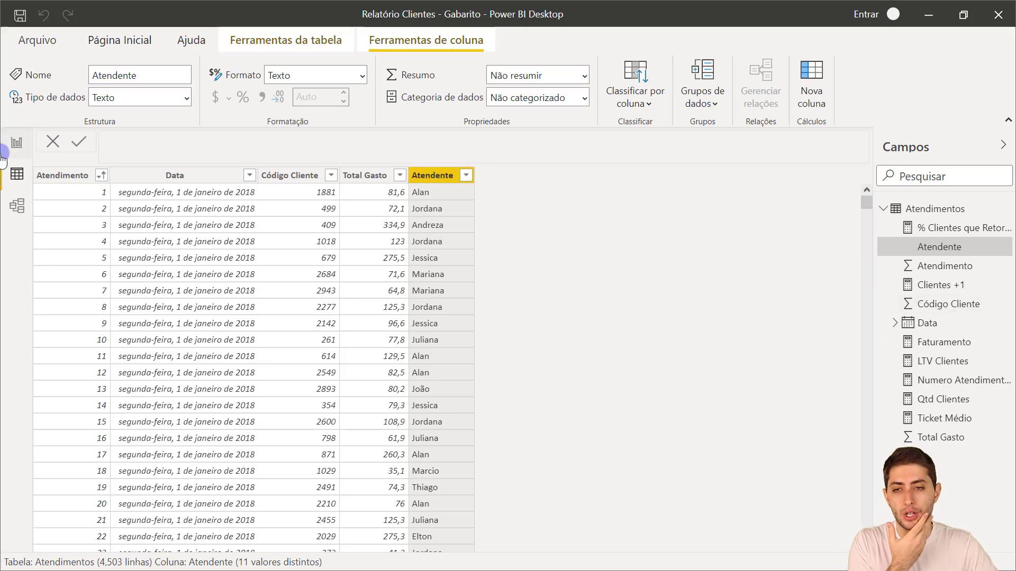
- From the report view, create an empty table named Medidas and load it into the model
click(17, 145)
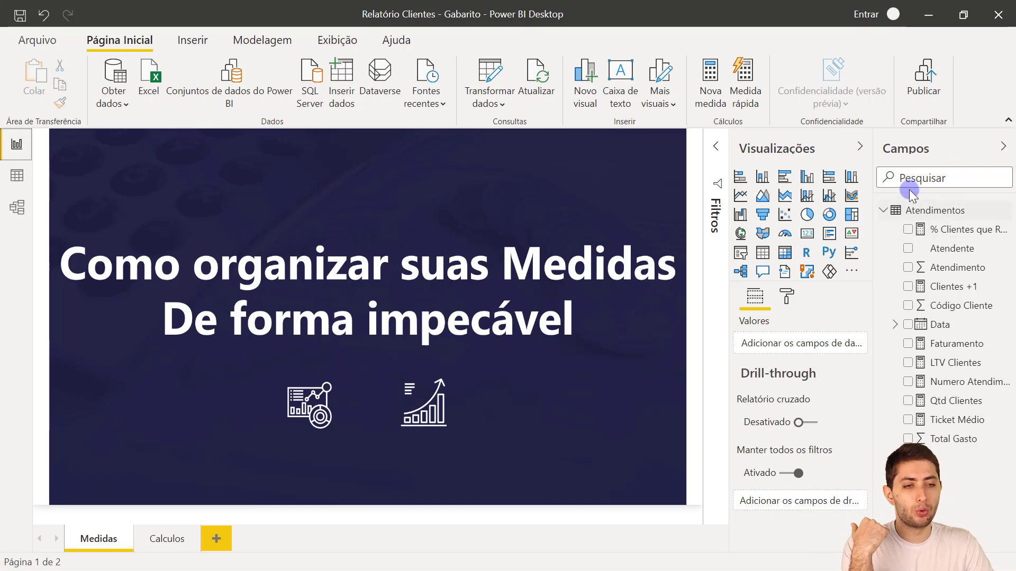
mouse_move(899, 207)
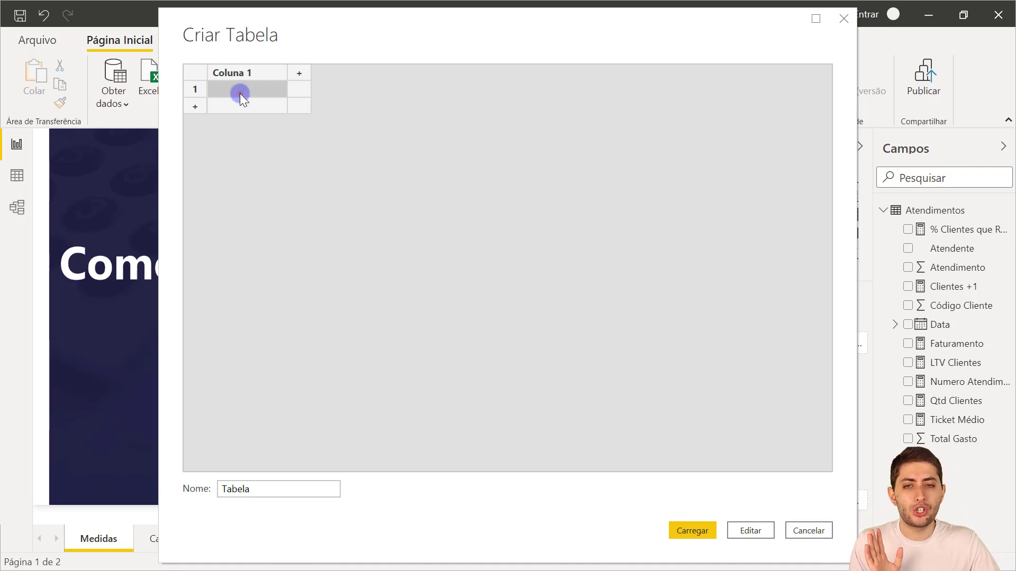
double_click(254, 490)
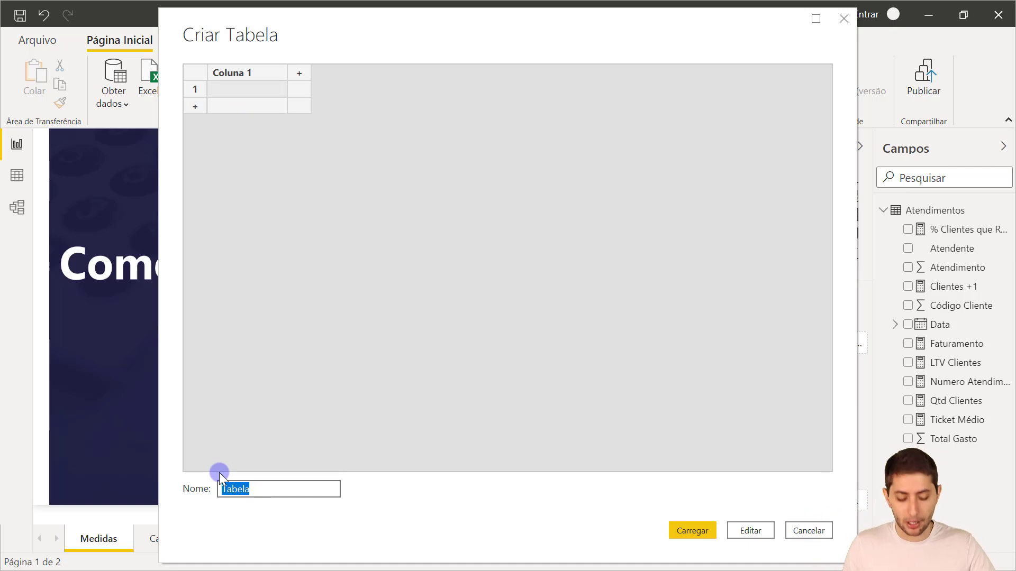
text(idas)
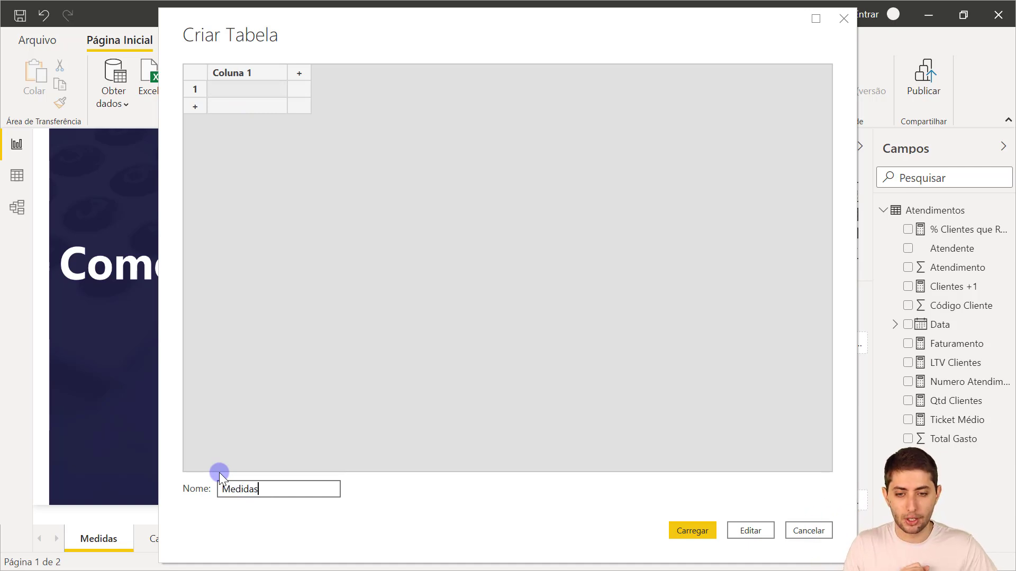
click(691, 532)
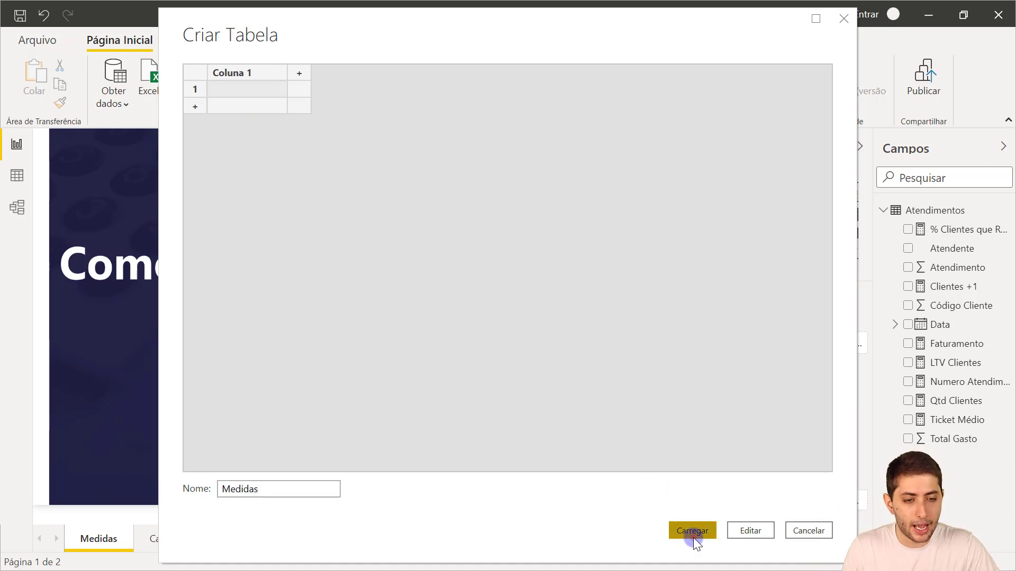
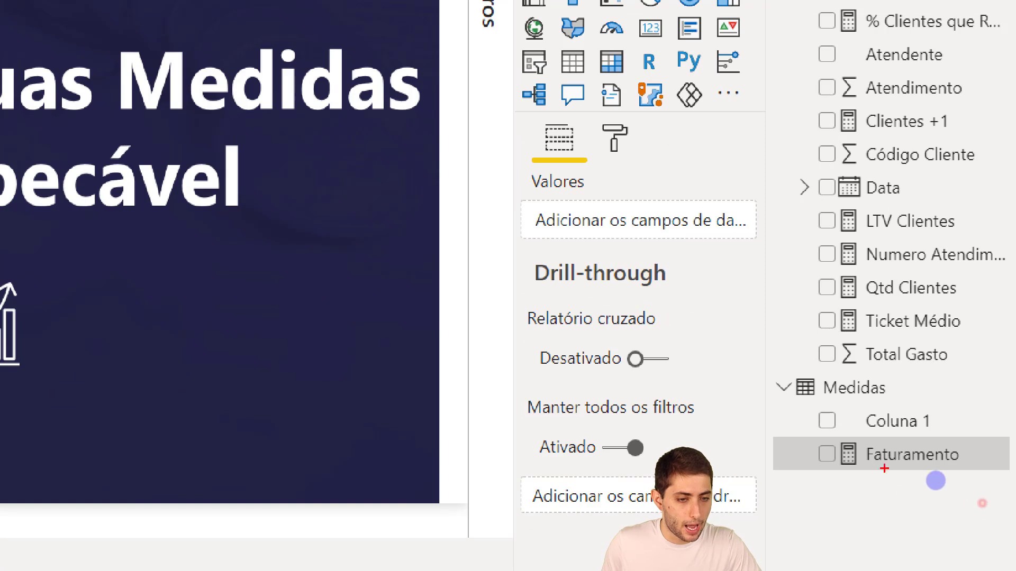
- Check the cards on the Calculos page and view the formula of the Faturamento measure in the Medidas table
mouse_move(795, 430)
mouse_down()
mouse_move(817, 452)
mouse_move(1004, 471)
mouse_move(1008, 480)
mouse_up()
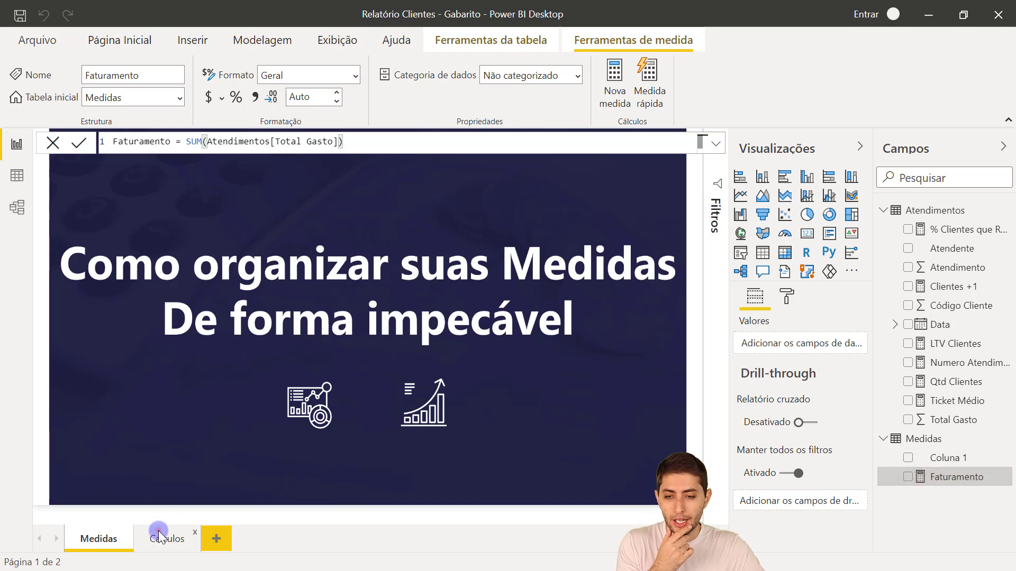
click(196, 547)
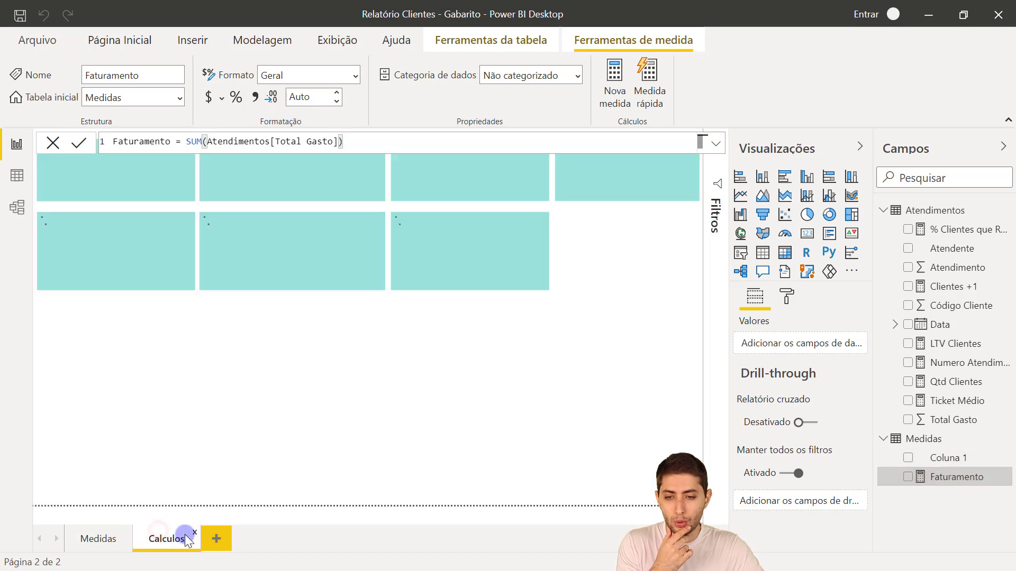
click(297, 326)
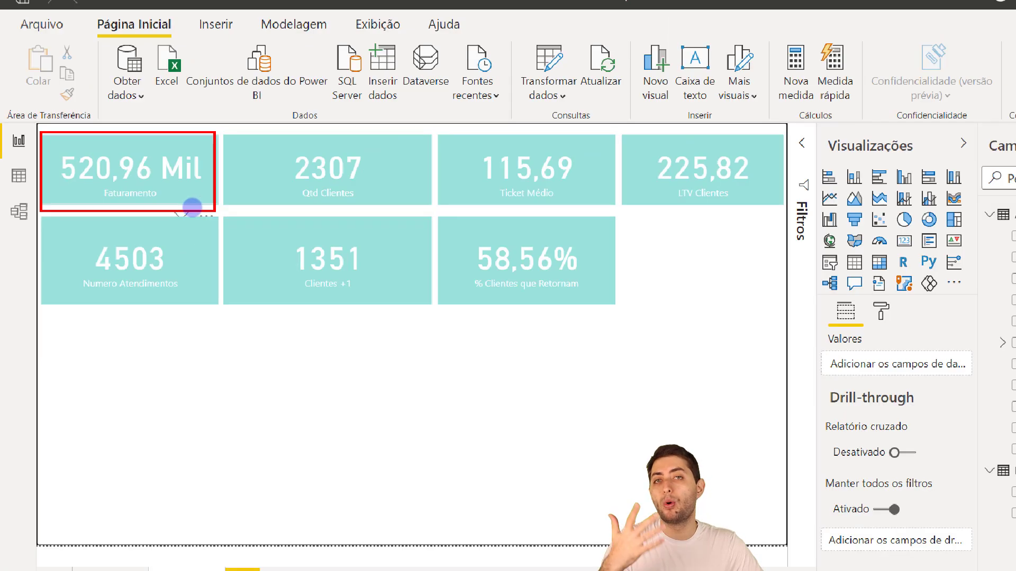
click(958, 476)
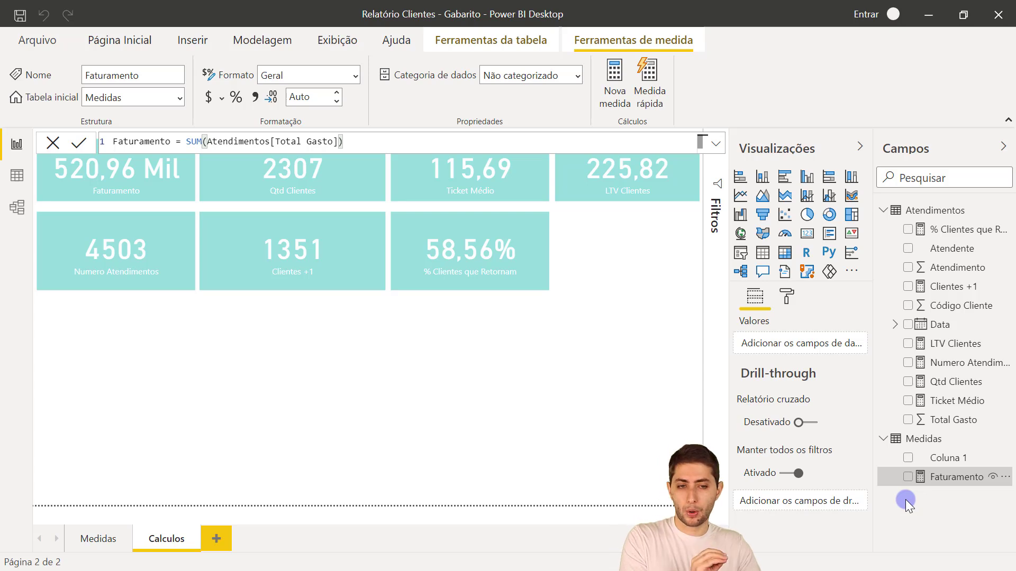
key(ctrl+1)
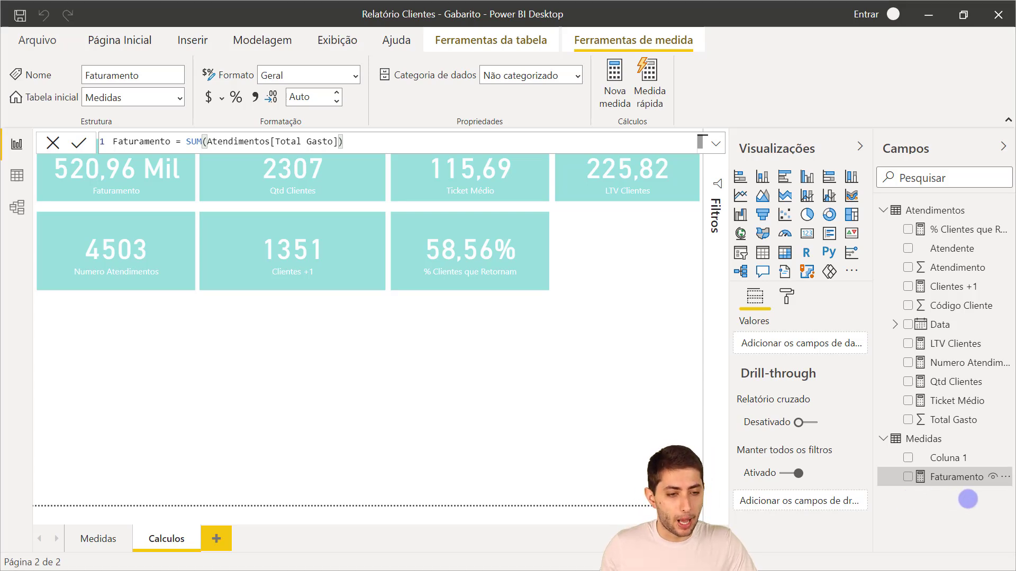
click(973, 501)
mouse_move(754, 374)
mouse_down()
mouse_move(780, 390)
mouse_move(936, 408)
mouse_up()
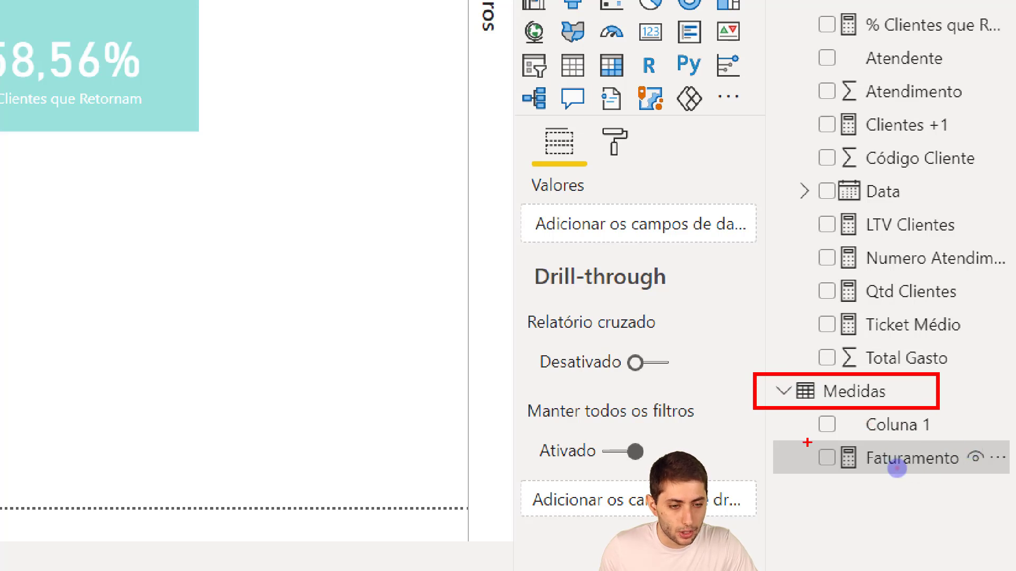
drag(806, 442, 961, 472)
key(ctrl+z)
key(ctrl+z)
drag(815, 419, 739, 384)
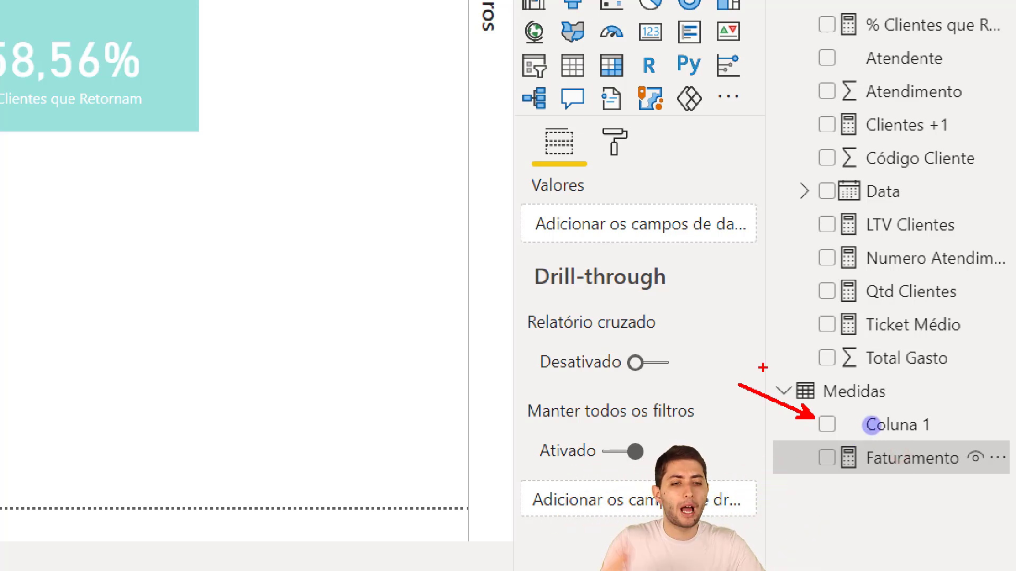
mouse_move(801, 446)
mouse_down()
mouse_move(891, 476)
mouse_move(984, 478)
mouse_up()
key(ctrl+z)
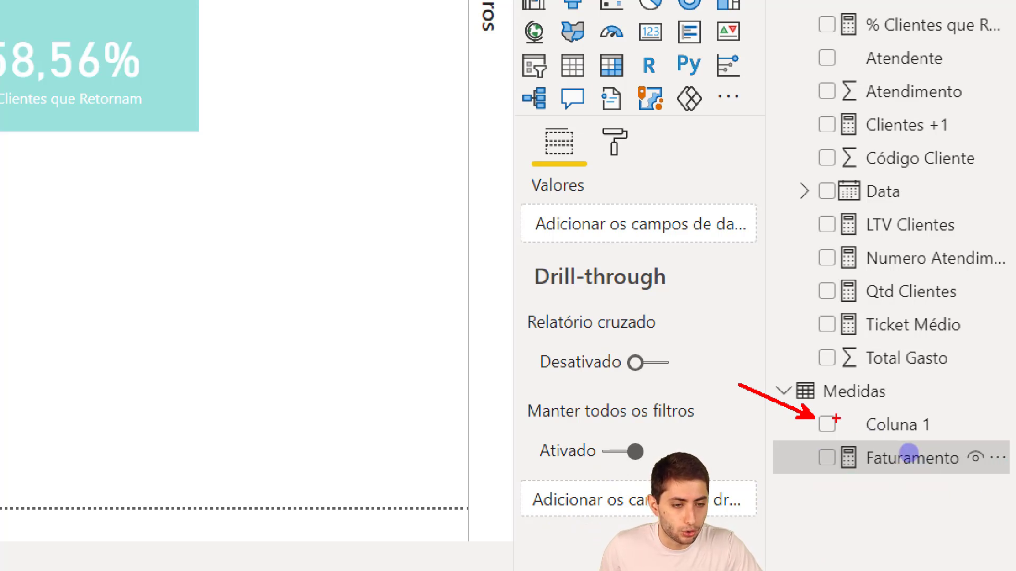
key(Escape)
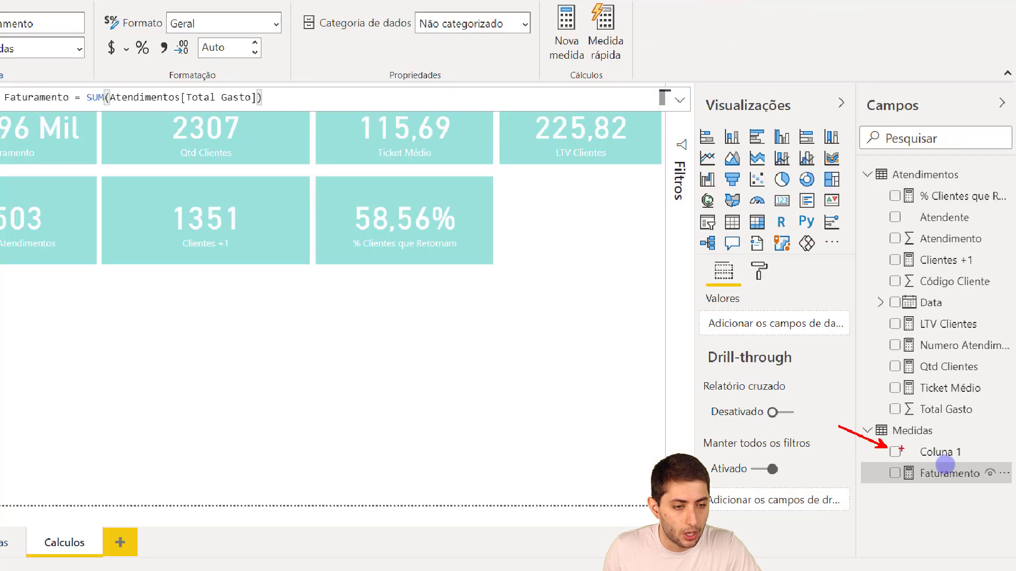
key(ctrl+1)
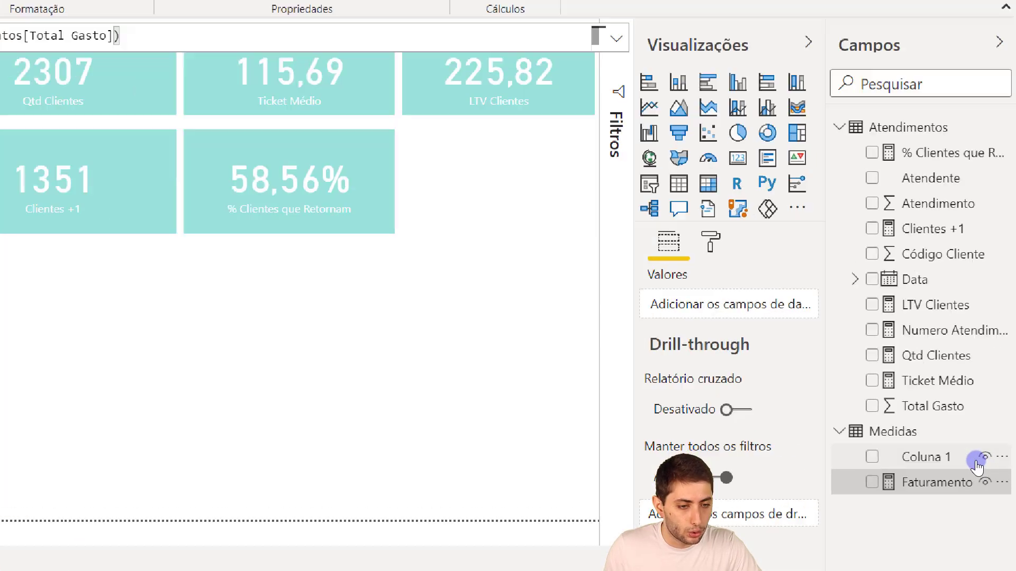
click(984, 455)
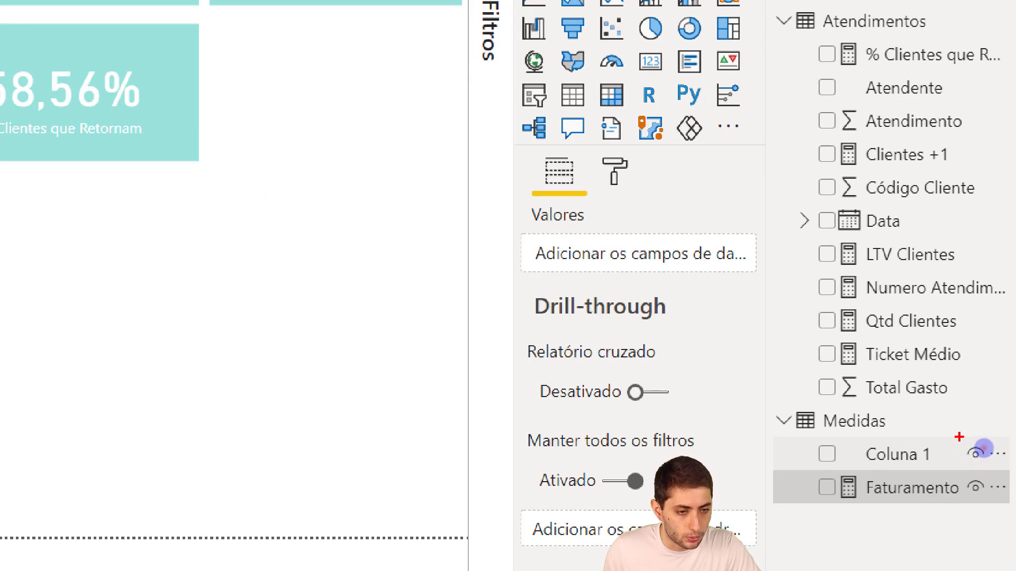
drag(958, 437, 991, 470)
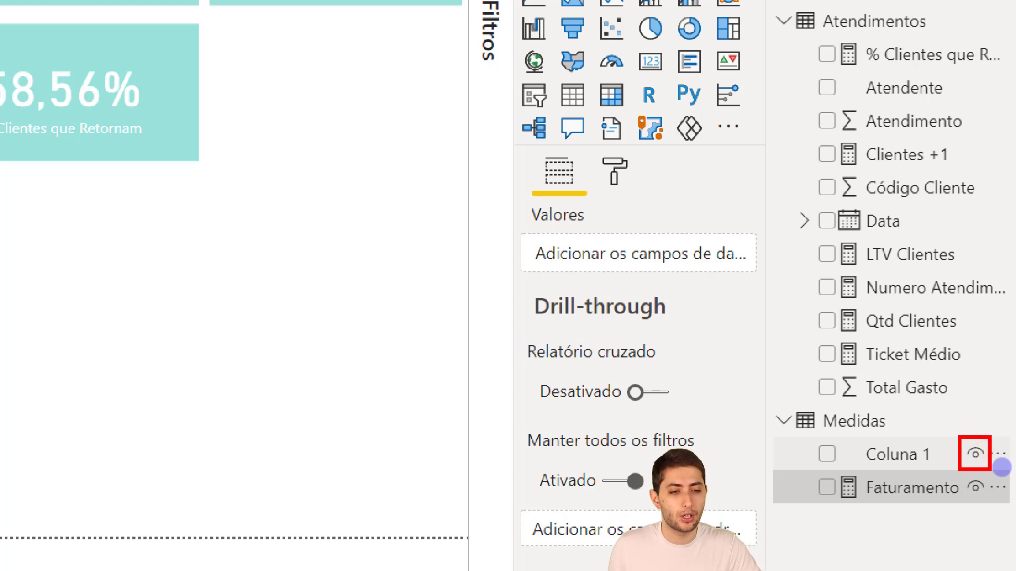
key(Escape)
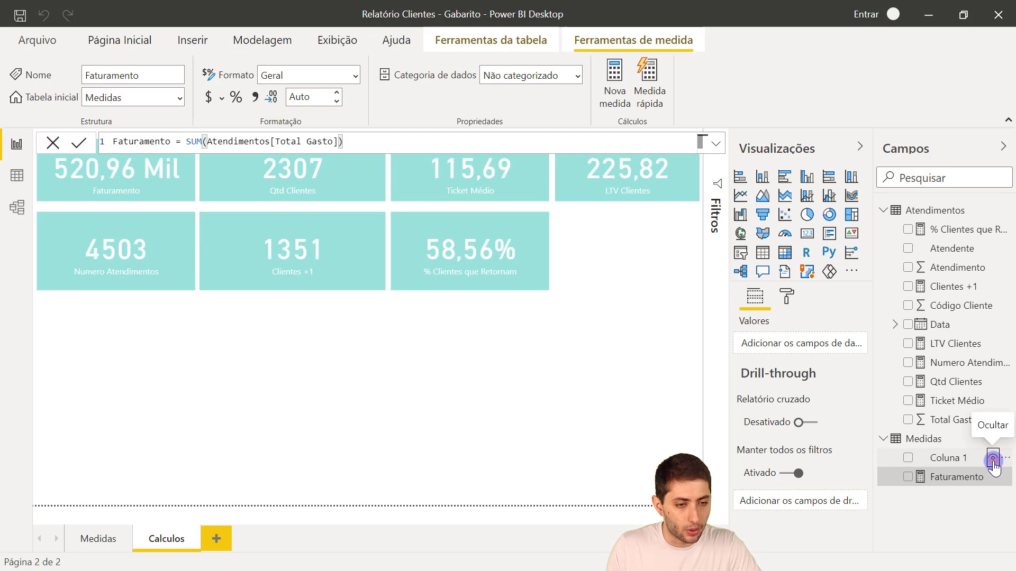
- Hide Coluna 1 of the Medidas table and expand the table in the field list
click(993, 460)
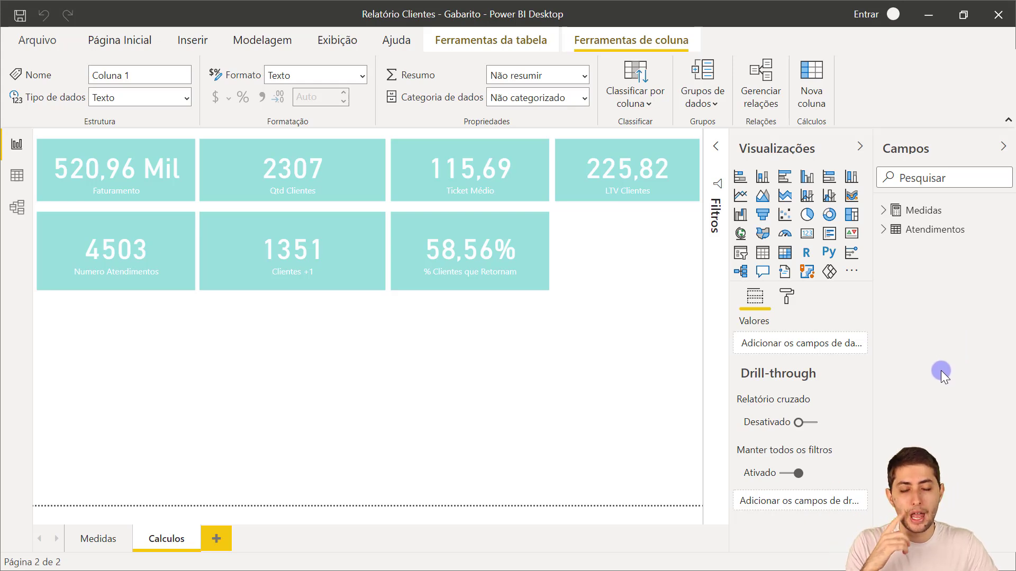
click(884, 211)
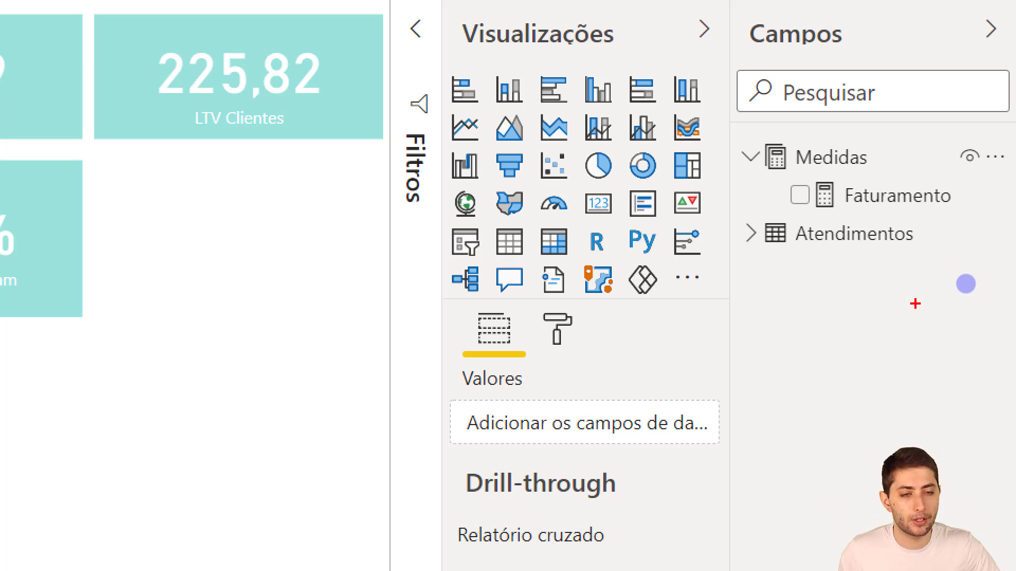
- Check the Medidas table and its hidden column in the data view, and return to the report view
drag(752, 127, 795, 176)
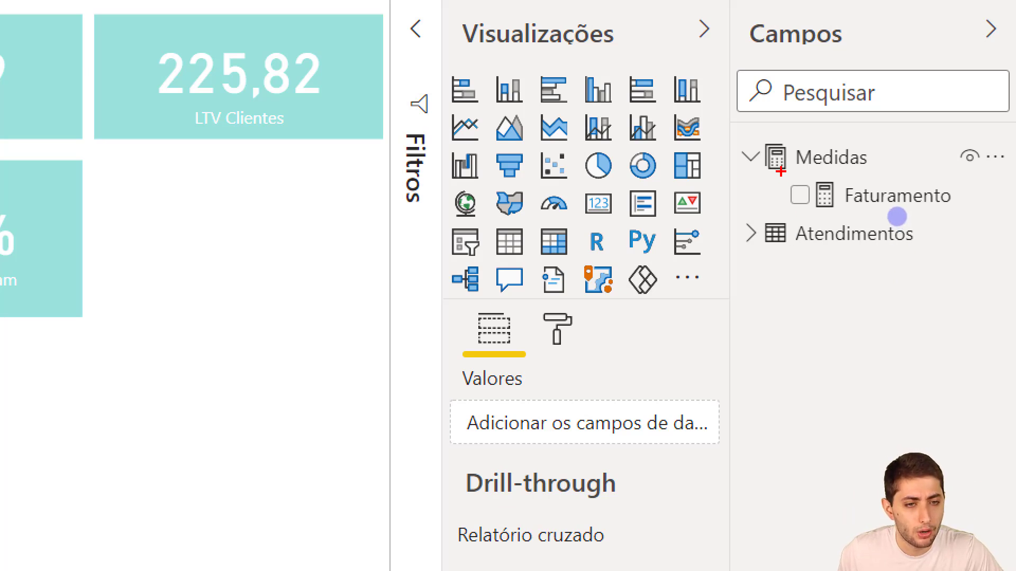
mouse_move(725, 128)
mouse_down()
mouse_move(809, 167)
mouse_move(1013, 177)
mouse_up()
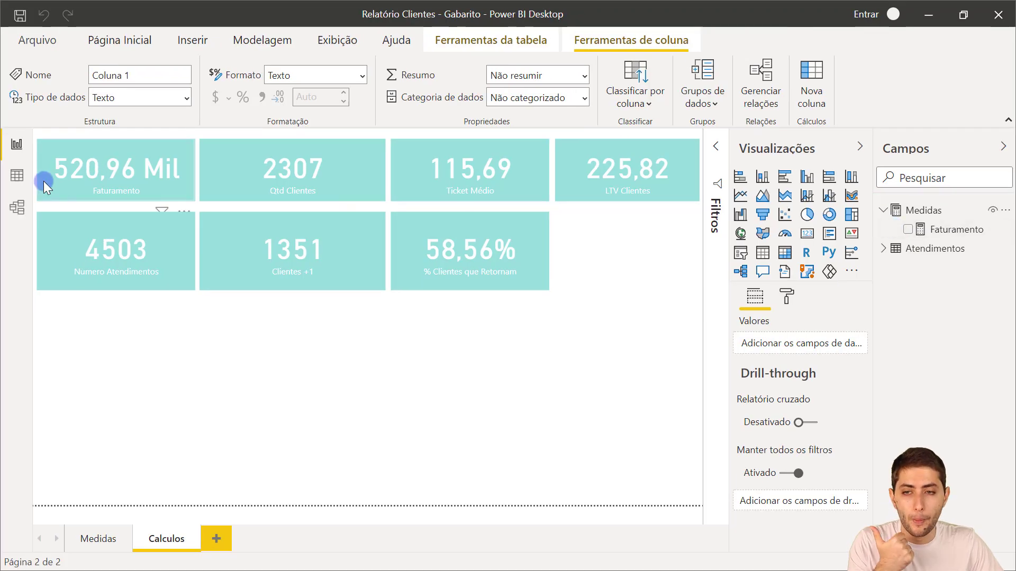
click(28, 180)
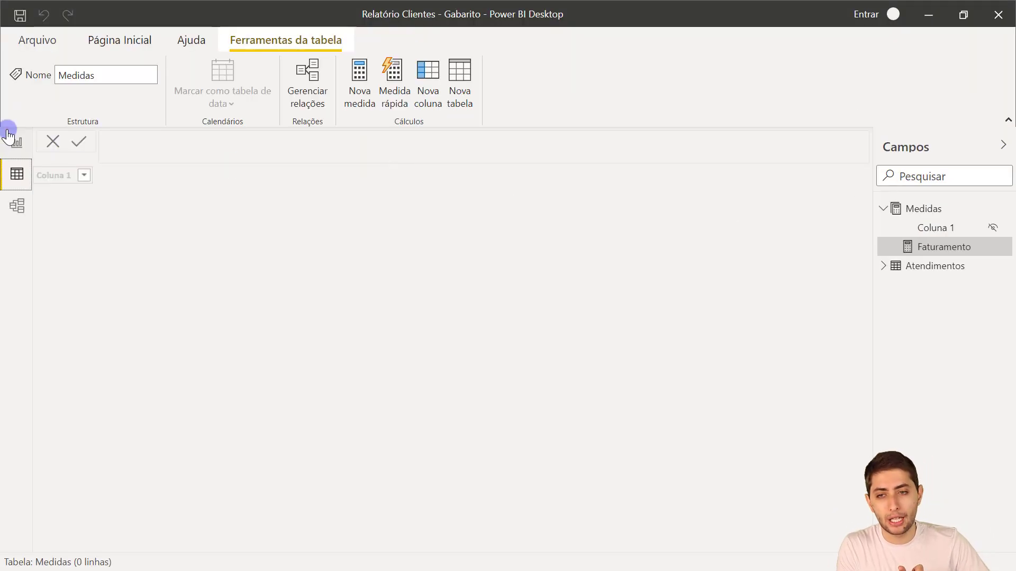
click(10, 138)
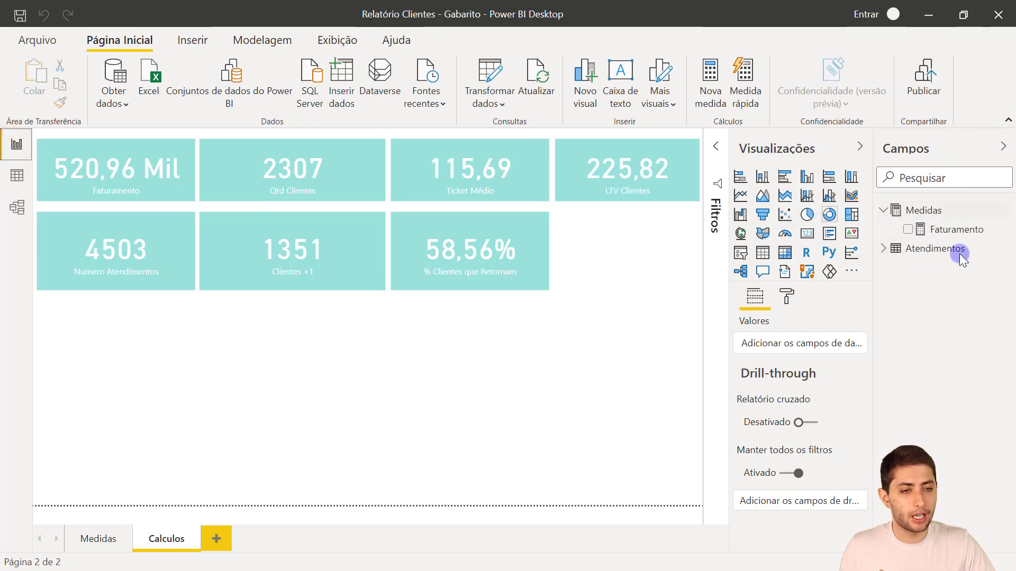
click(884, 249)
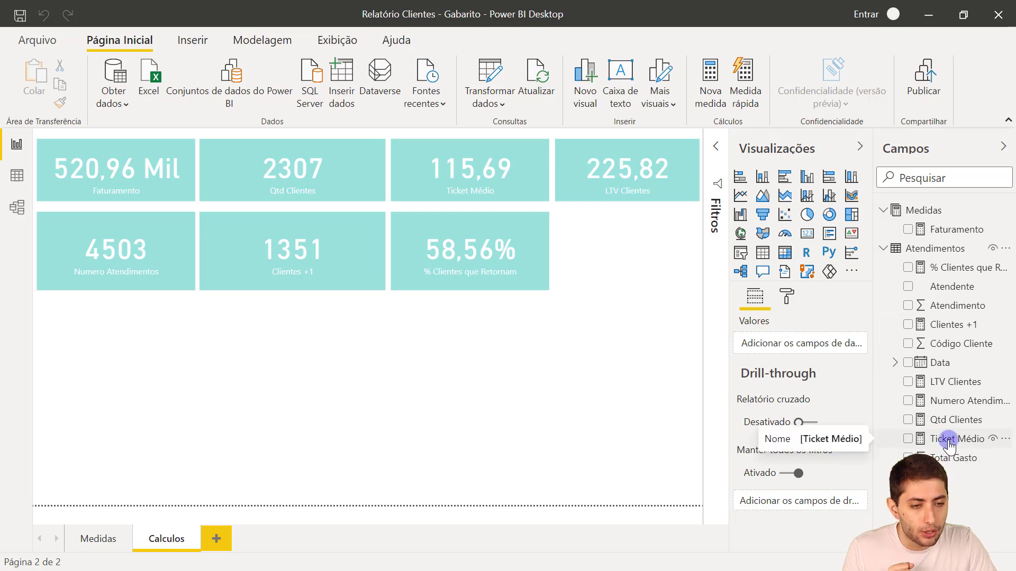
mouse_move(950, 444)
mouse_down()
mouse_move(925, 390)
mouse_move(926, 263)
mouse_move(938, 206)
mouse_move(943, 434)
mouse_move(694, 260)
mouse_move(870, 352)
mouse_move(878, 418)
mouse_move(953, 445)
mouse_up()
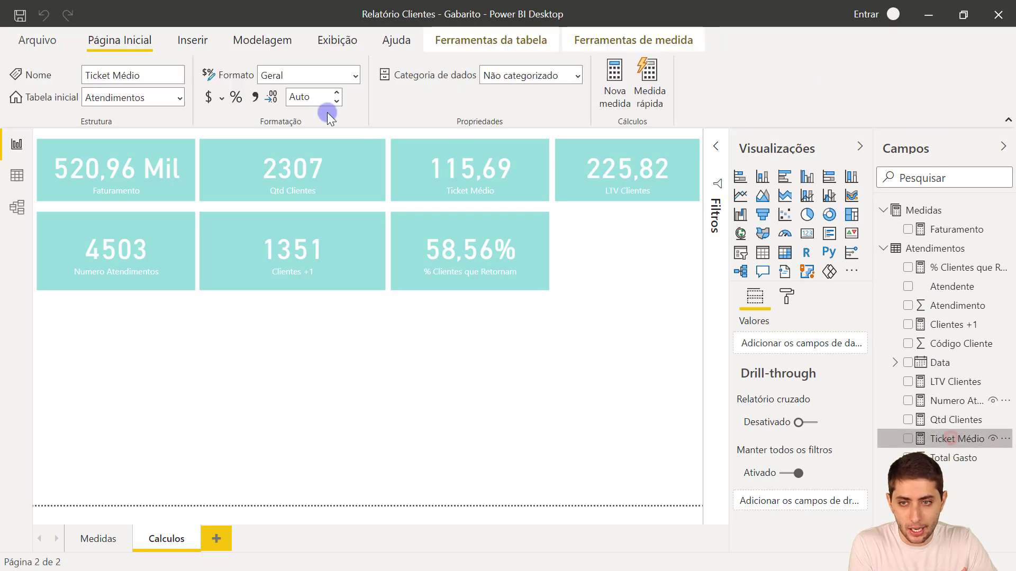
click(180, 97)
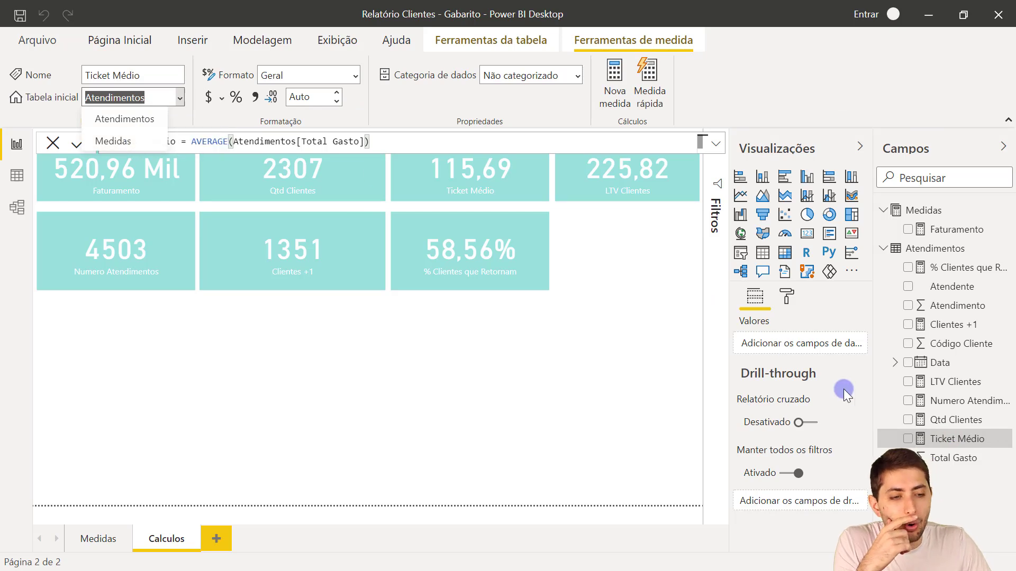
key(Escape)
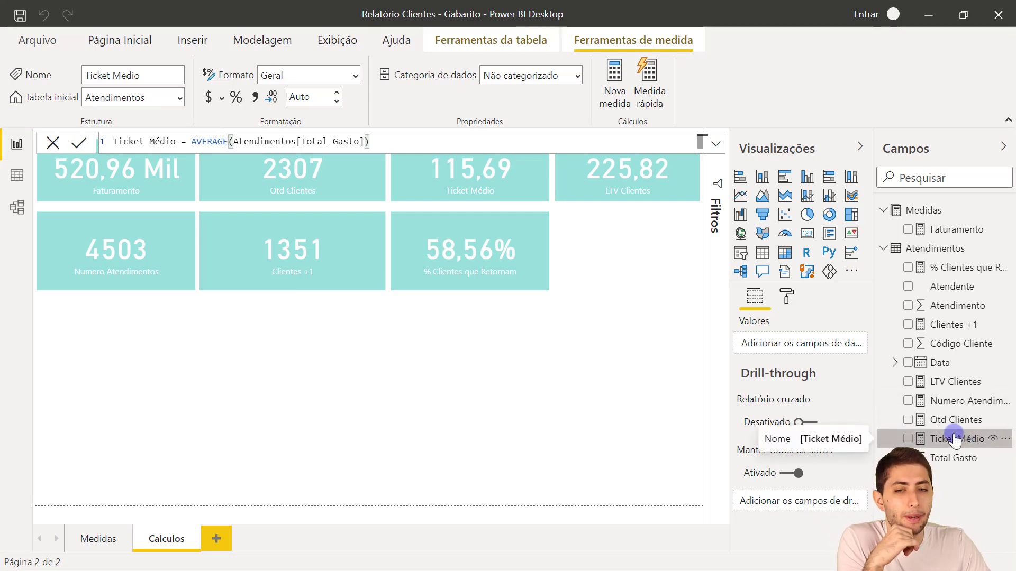
- In the model view, move the Ticket Médio measure from the Atendimentos table to the Medidas table
click(16, 207)
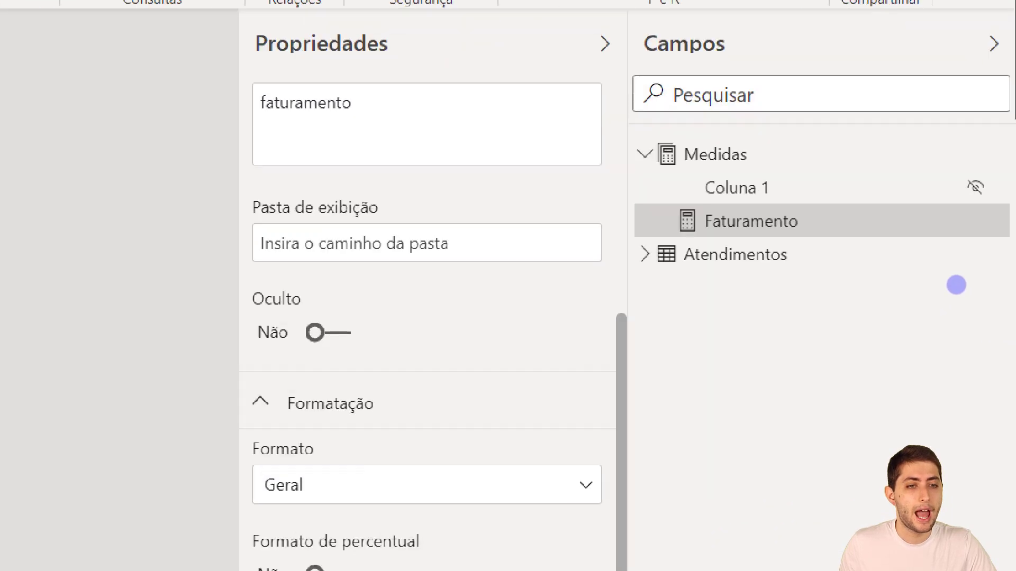
click(956, 285)
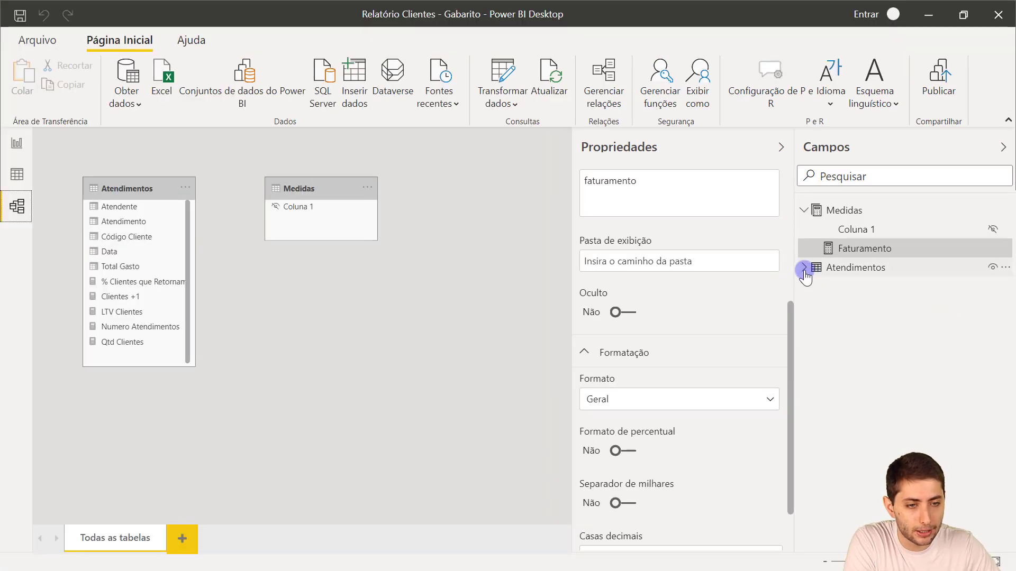
click(645, 254)
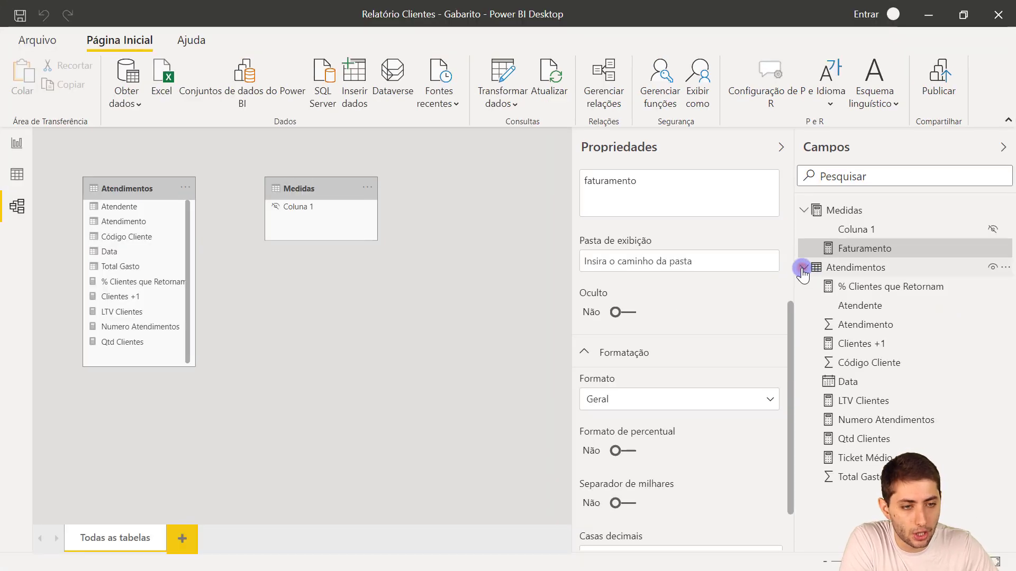
click(872, 458)
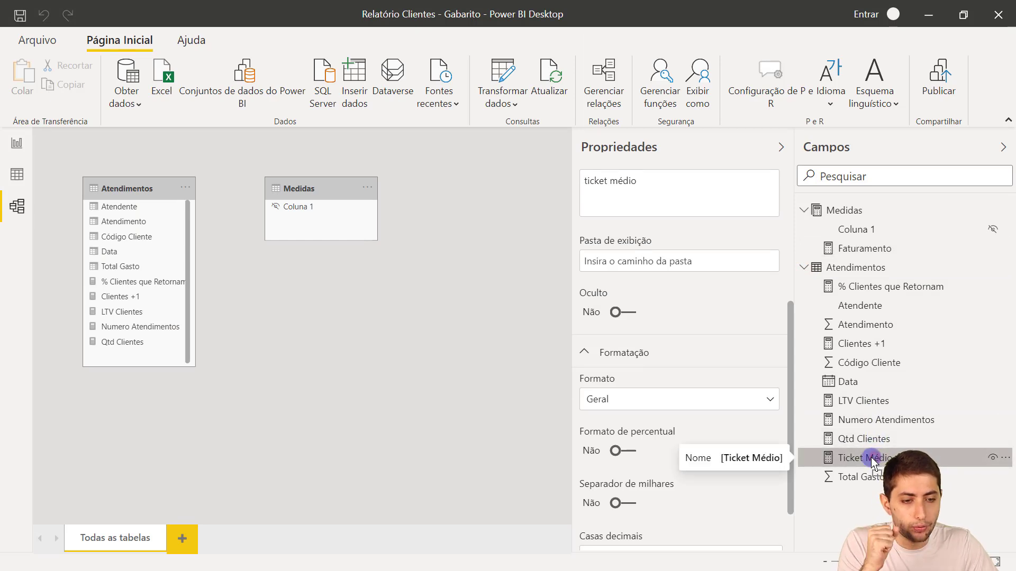
drag(872, 461, 868, 212)
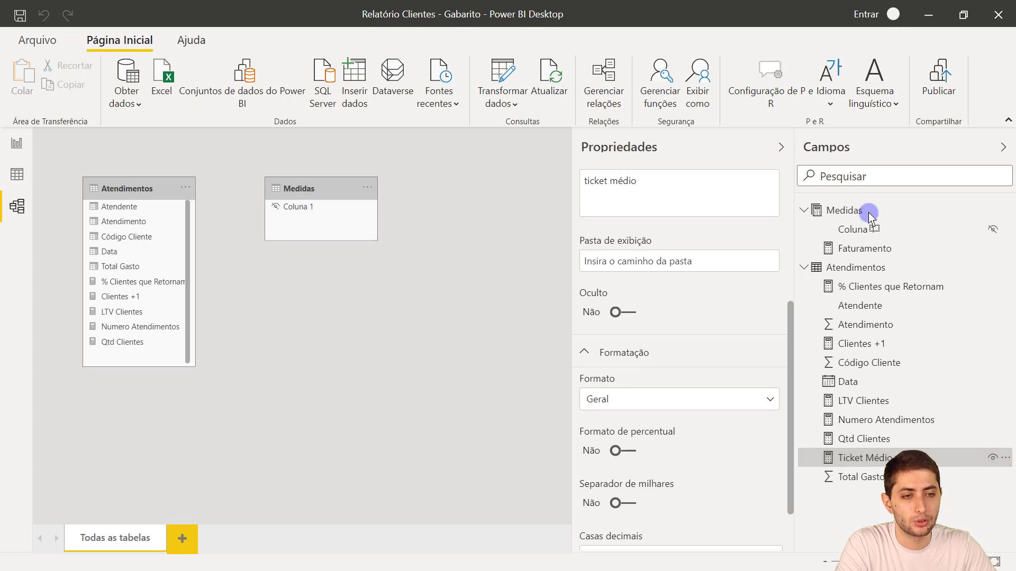
click(865, 267)
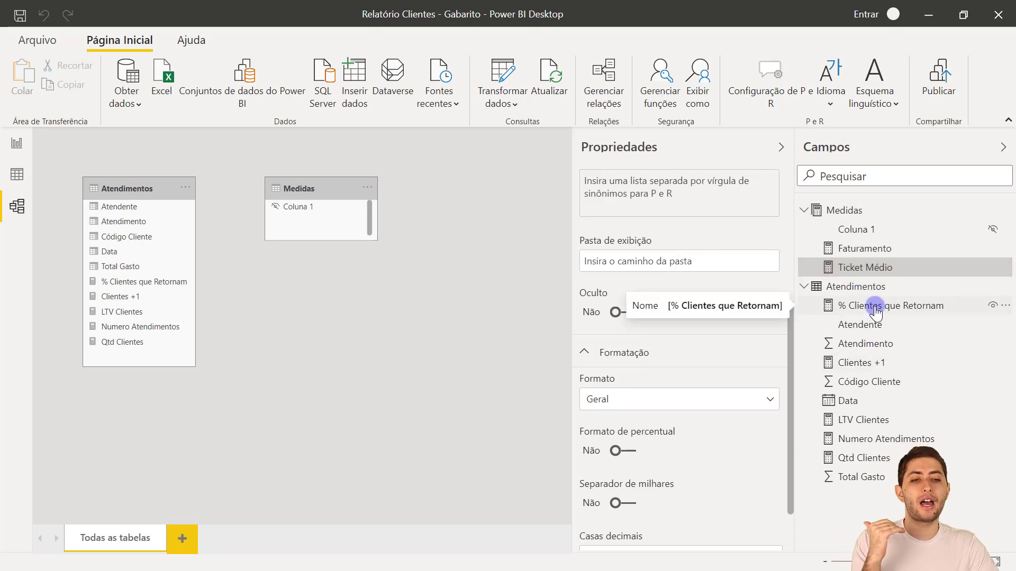
- Move % Clientes que Retornam, Clientes +1, LTV Clientes, Numero Atendimentos and Qtd Clientes together from Atendimentos to the Medidas table
click(827, 312)
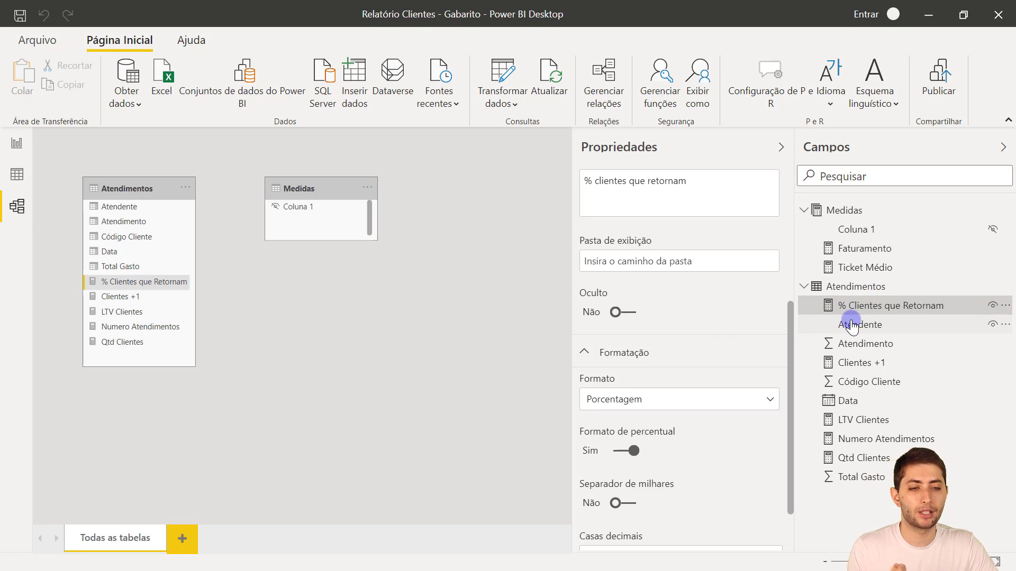
ctrl+click(876, 366)
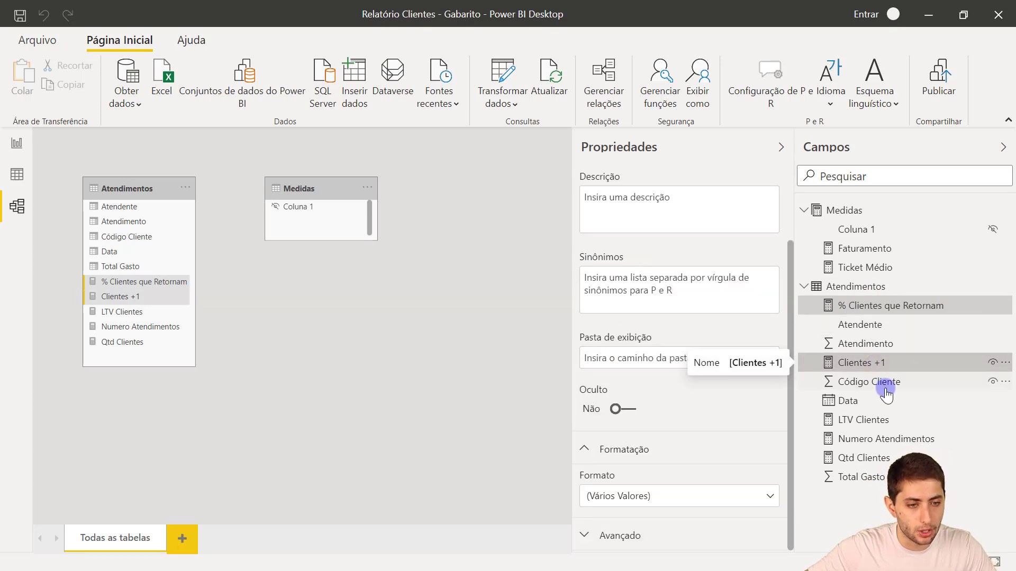
ctrl+click(887, 421)
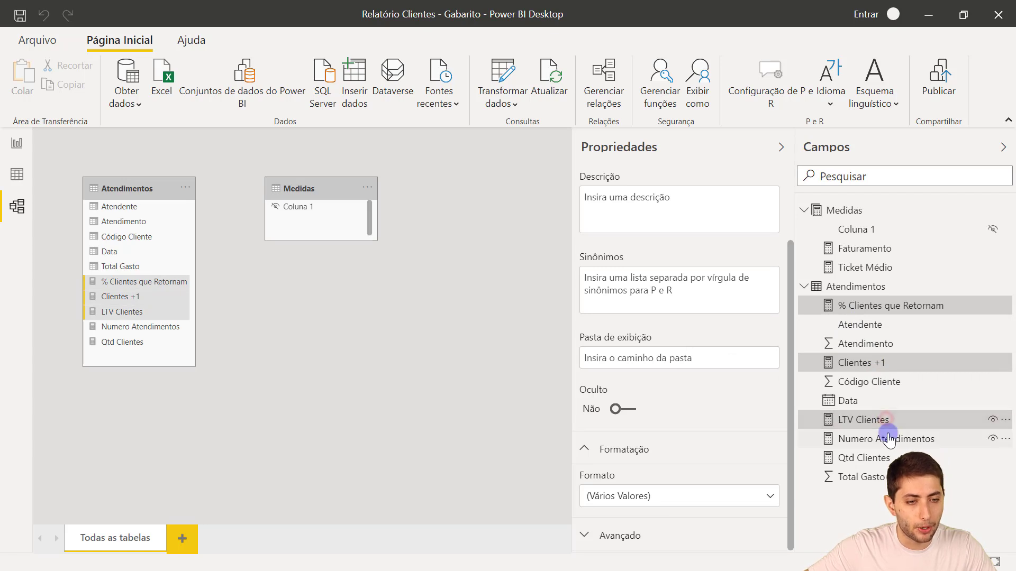
ctrl+click(887, 439)
ctrl+click(888, 458)
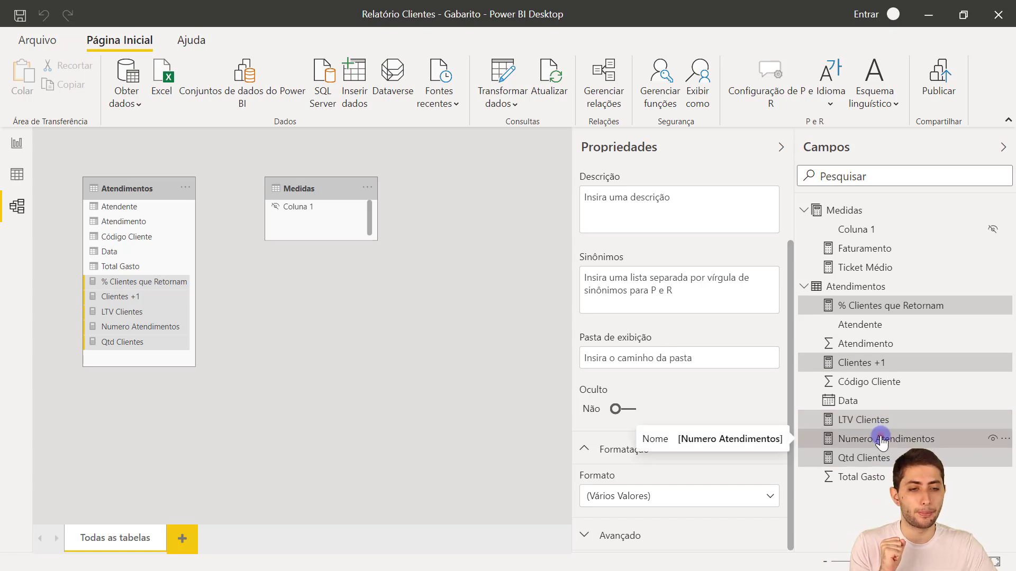
drag(881, 442, 878, 205)
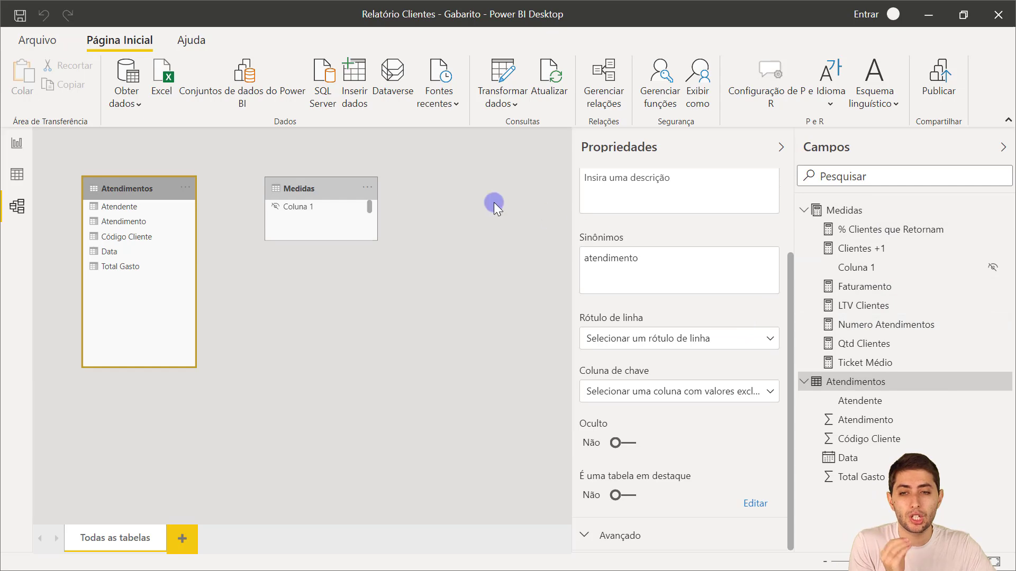
- Return to the report view and widen the field list to fit the longer measure names
click(14, 143)
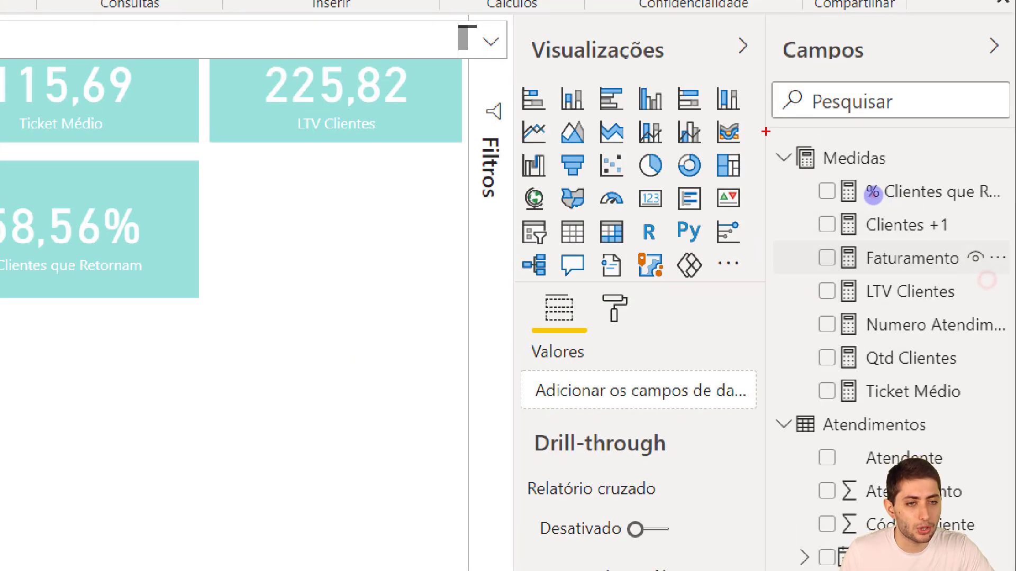
mouse_move(766, 131)
mouse_down()
mouse_move(864, 319)
mouse_move(1014, 408)
mouse_up()
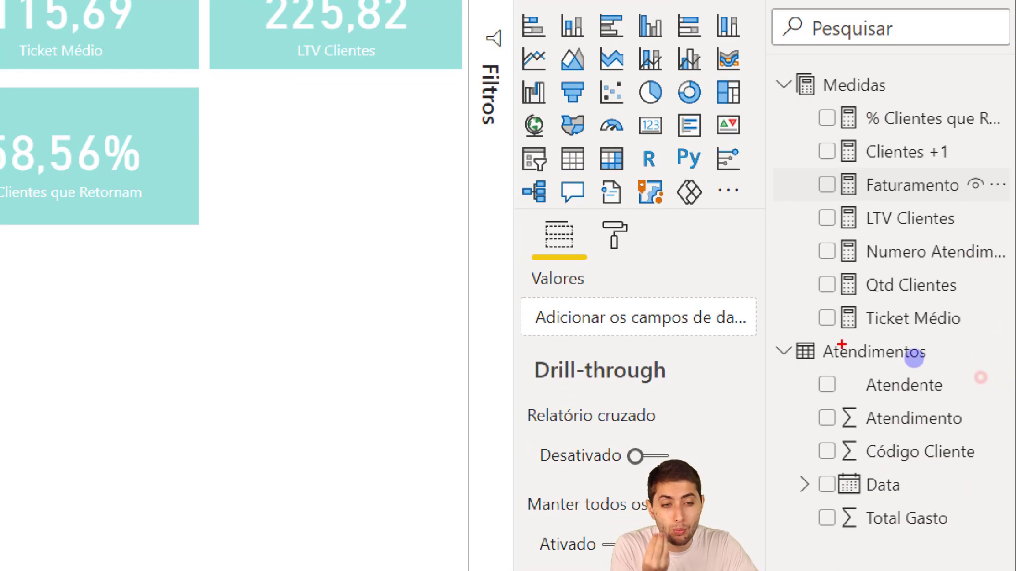
drag(768, 334, 994, 547)
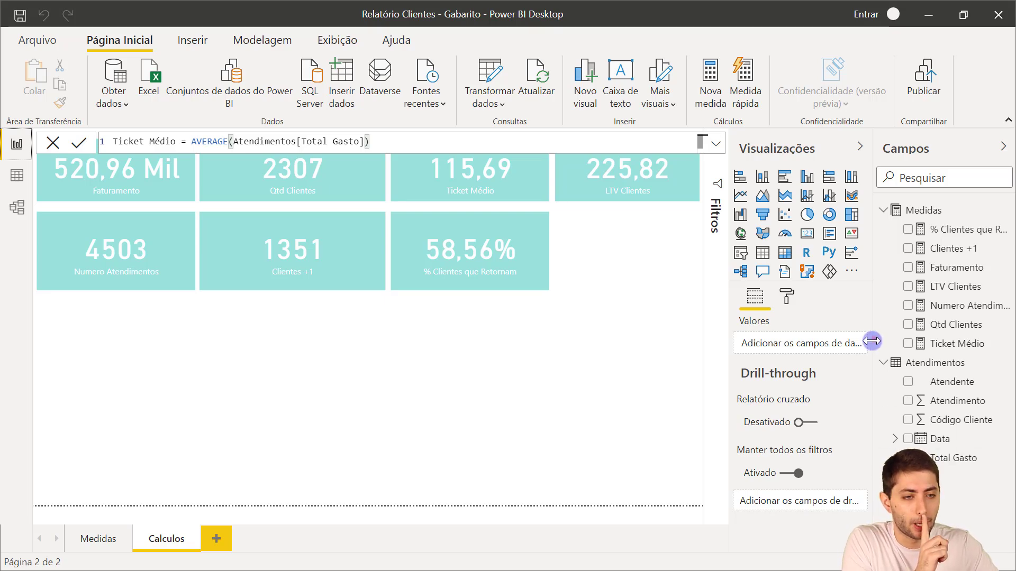
drag(872, 341, 849, 348)
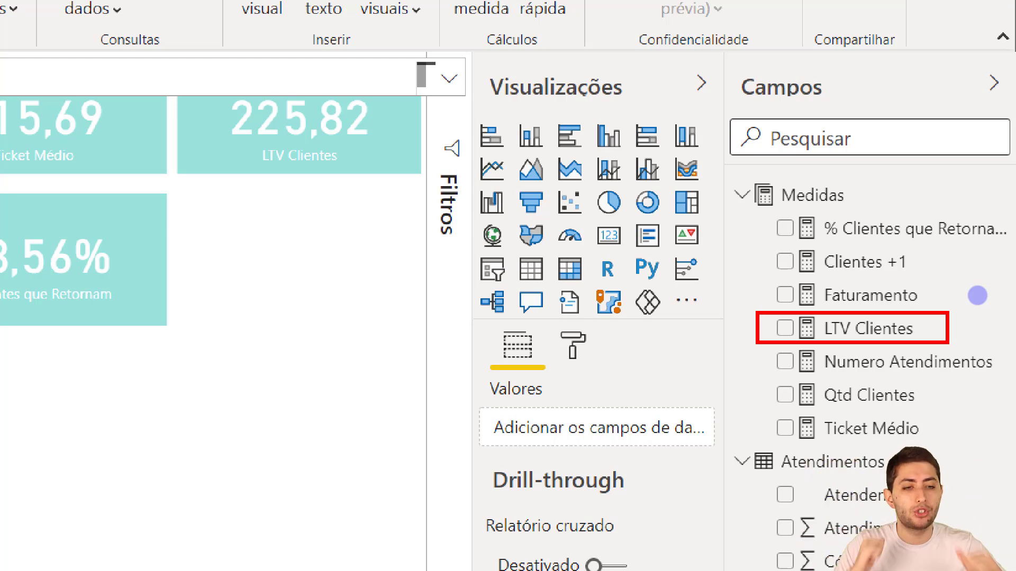
key(e)
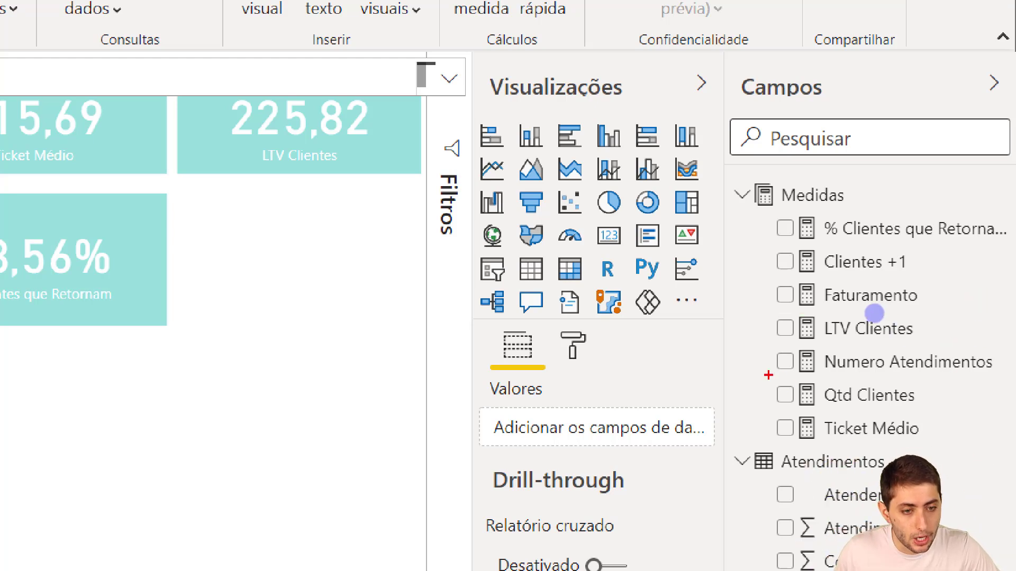
mouse_move(766, 374)
mouse_down()
mouse_move(913, 418)
mouse_move(941, 412)
mouse_up()
key(e)
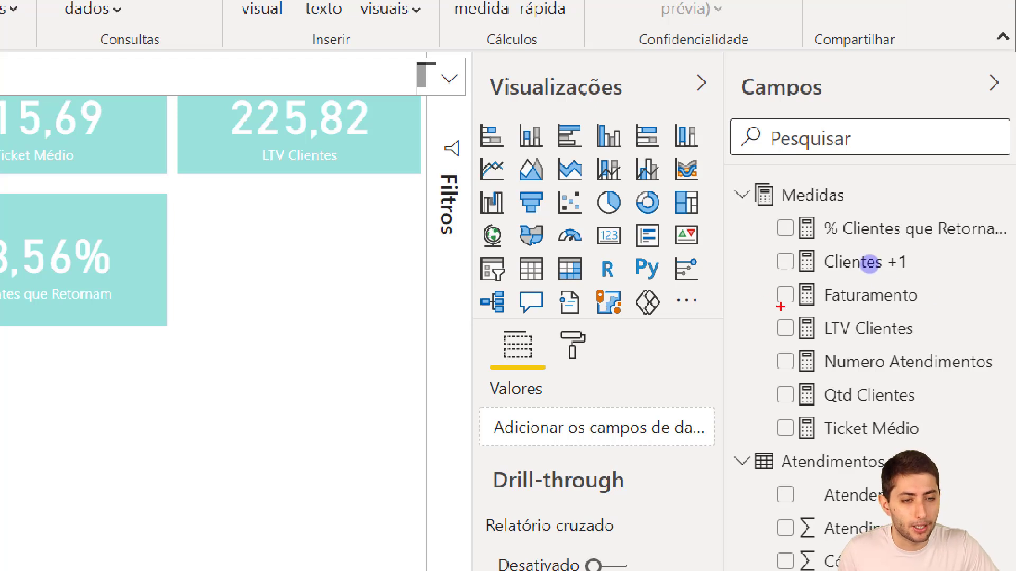
mouse_move(755, 283)
mouse_down()
mouse_move(942, 302)
mouse_move(946, 316)
mouse_up()
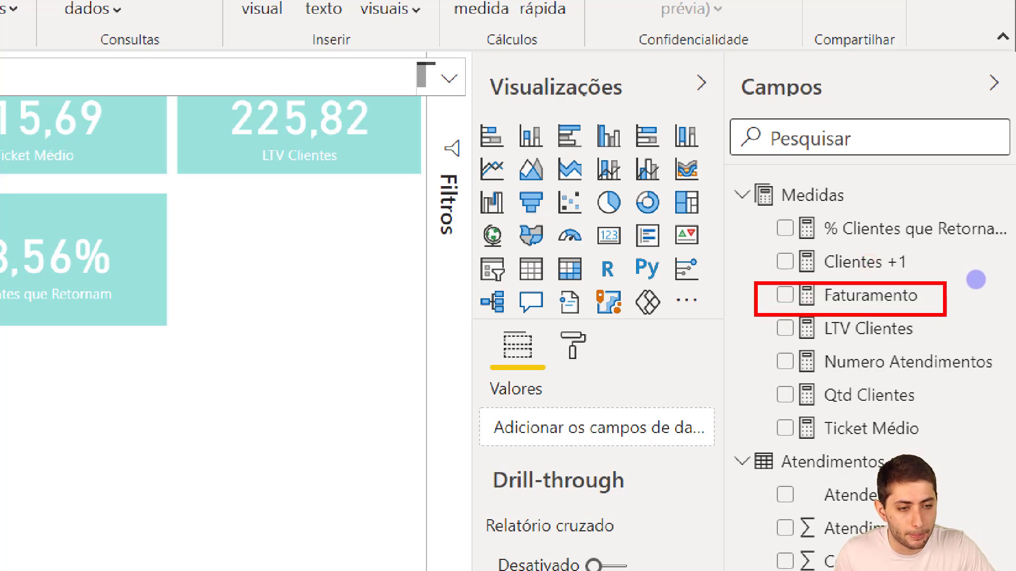
drag(767, 411, 934, 450)
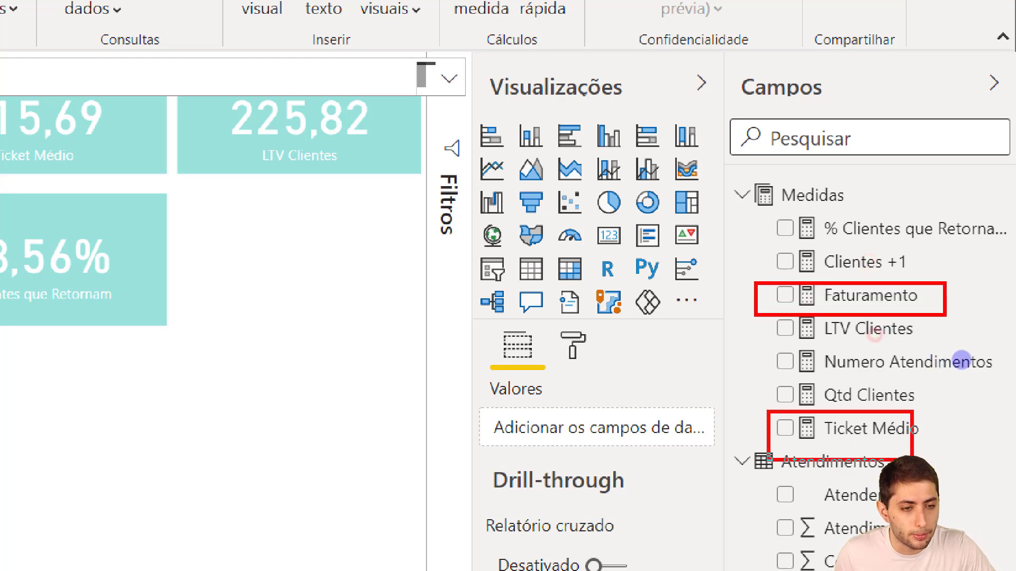
mouse_move(756, 349)
mouse_down()
mouse_move(926, 381)
mouse_move(1006, 380)
mouse_up()
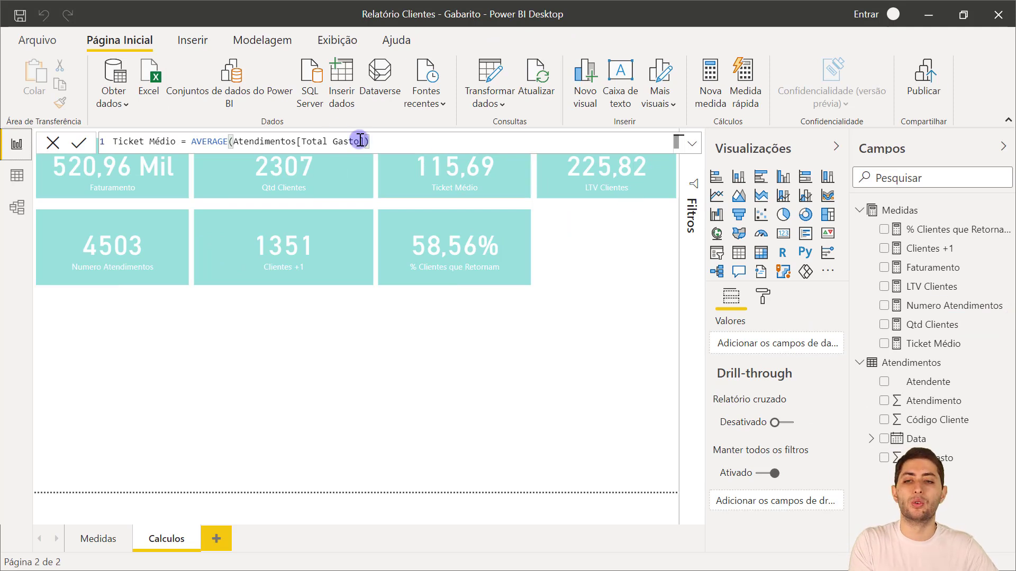
- In the model view, place the LTV Clientes measure in a new display folder named Clientes
click(10, 216)
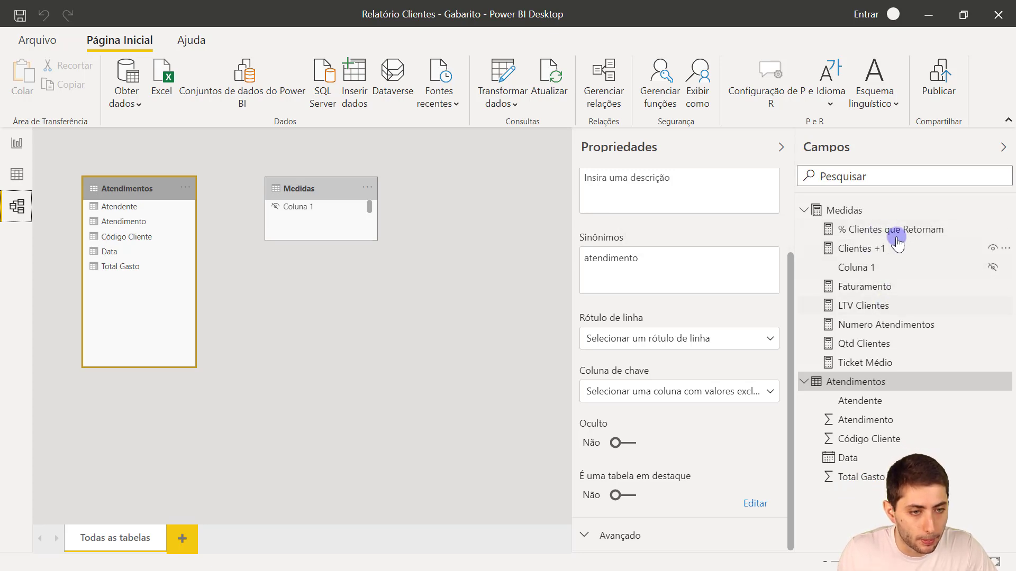
click(880, 307)
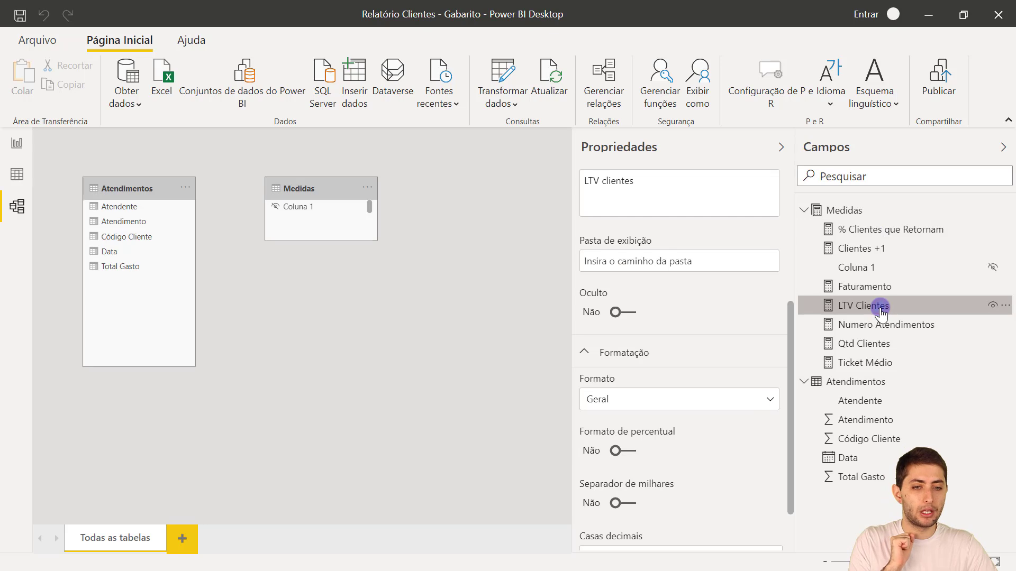
right_click(880, 308)
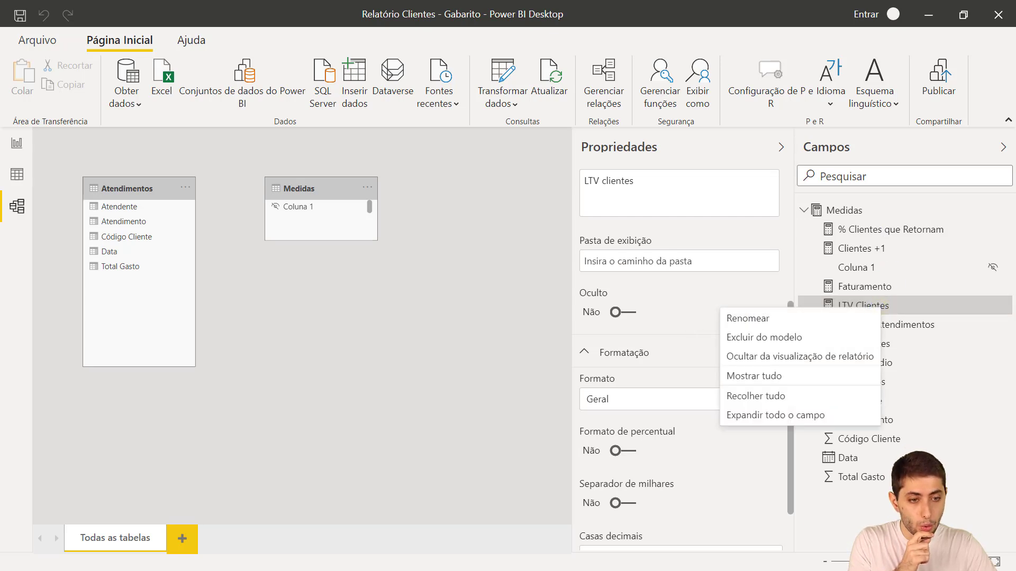
click(698, 322)
scroll(739, 264, up, 3)
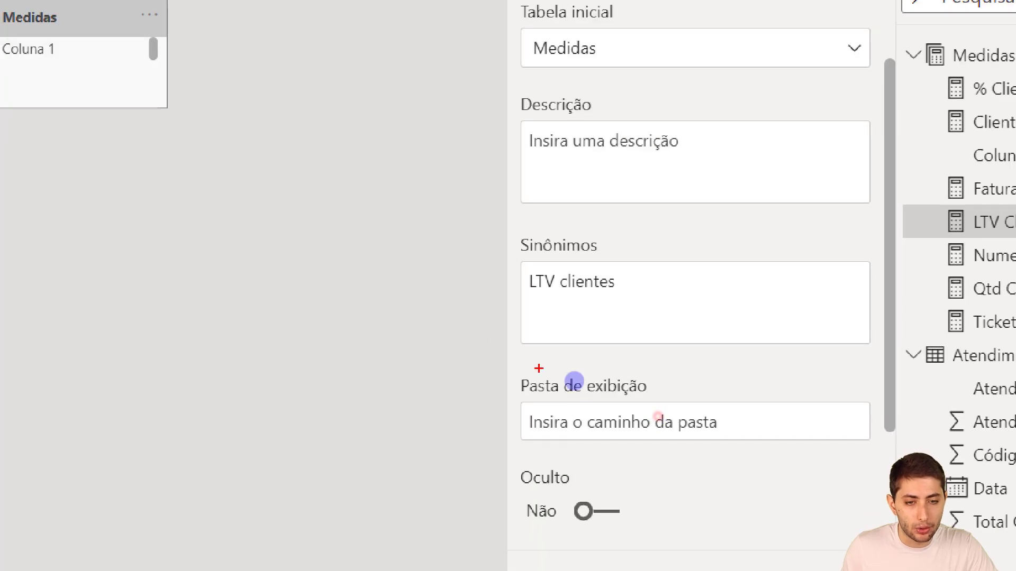
mouse_move(510, 368)
mouse_down()
mouse_move(748, 447)
mouse_move(886, 453)
mouse_up()
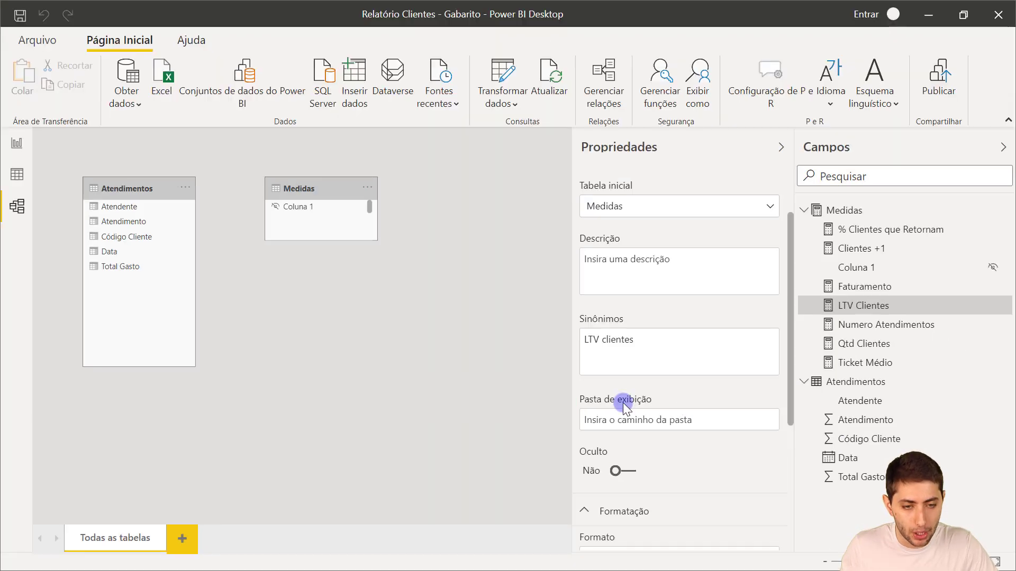
click(616, 412)
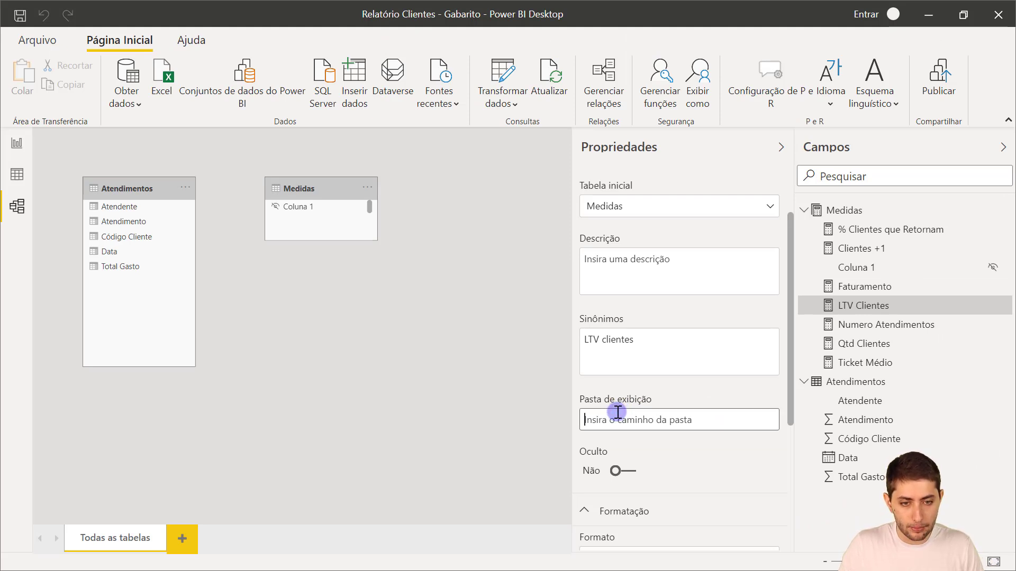
text(Medidas Cli)
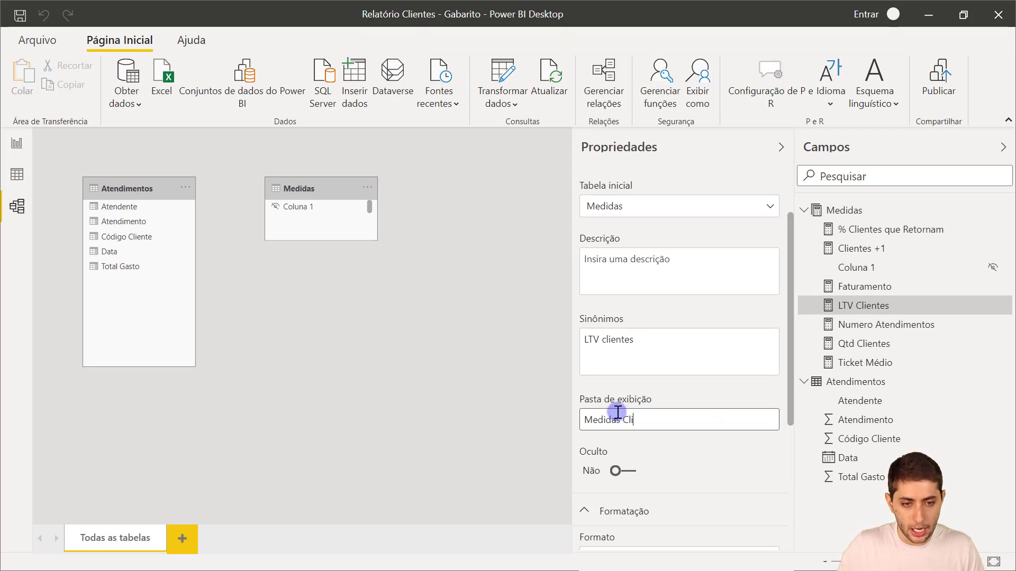
text(ente)
key(Return)
text(Clientes)
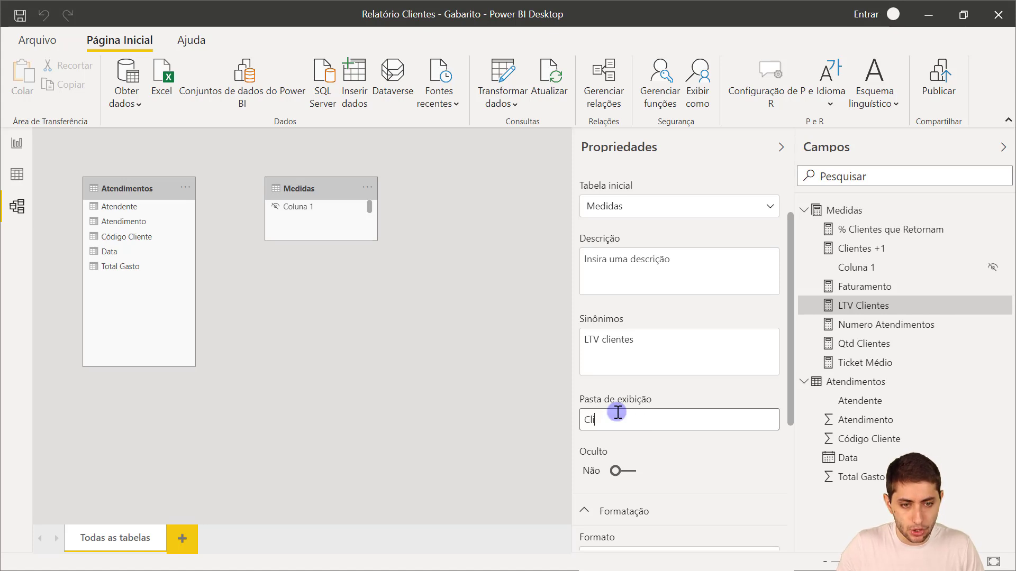
key(Return)
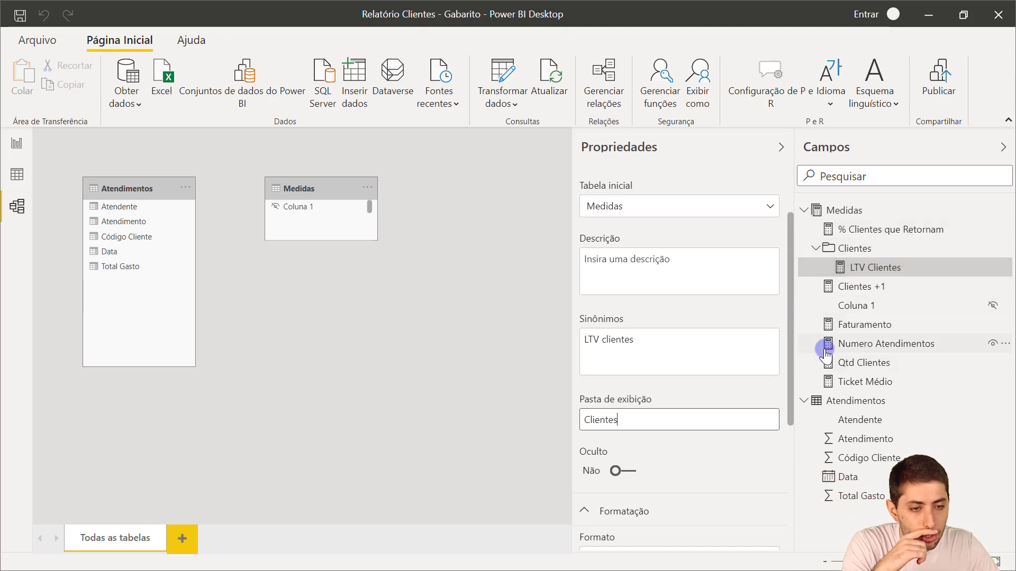
- Move the Qtd Clientes, % Clientes que Retornam and Clientes +1 measures into the Clientes display folder
drag(832, 363, 885, 248)
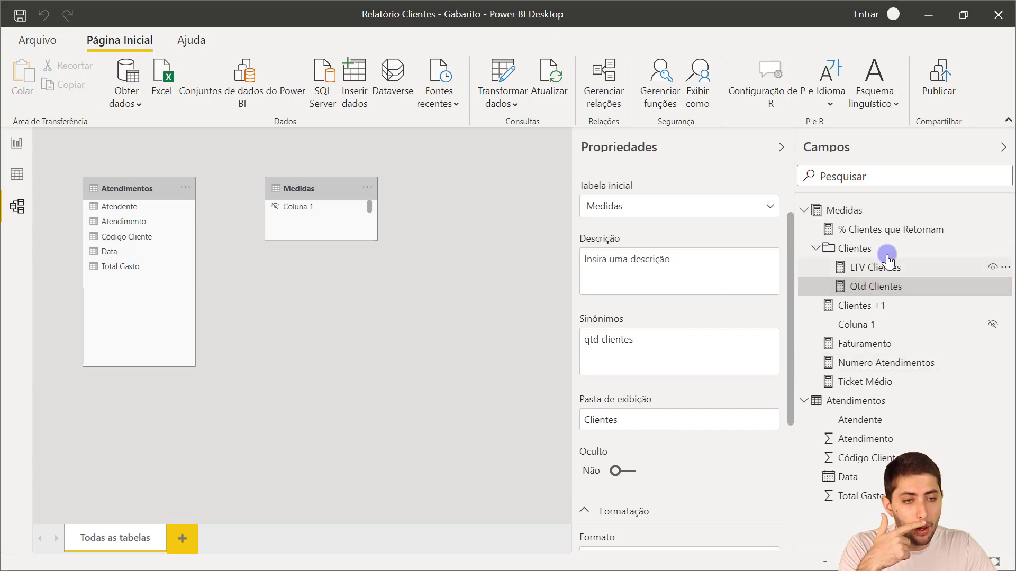
drag(899, 229, 886, 252)
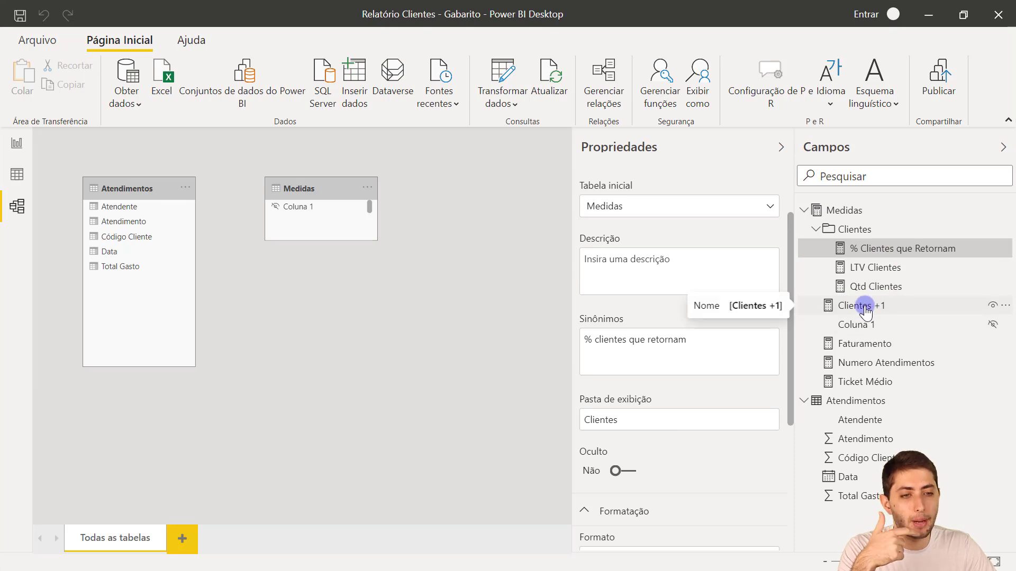
drag(866, 311, 878, 231)
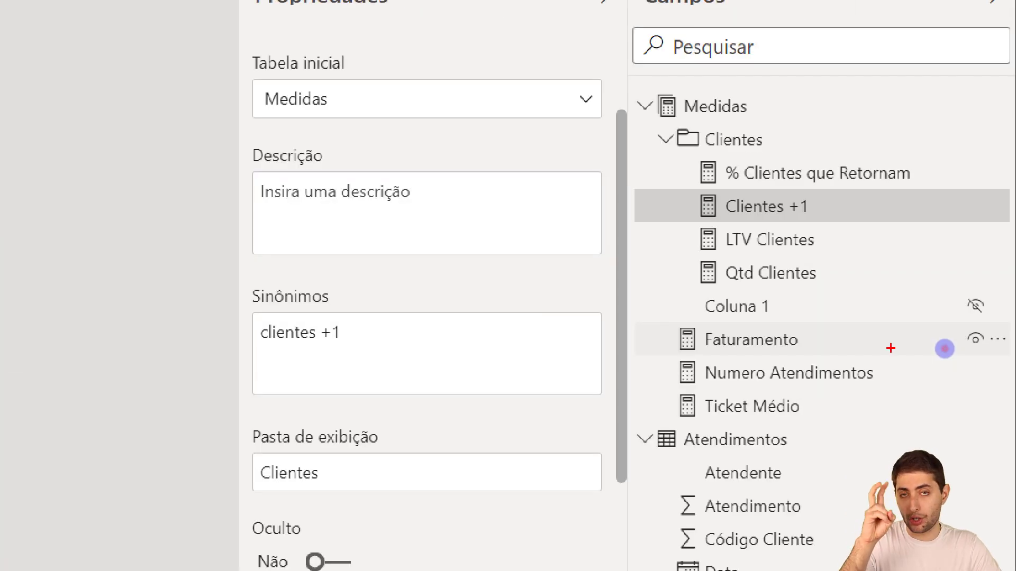
- Place the Faturamento measure in a new display folder named Vendas
mouse_move(657, 323)
mouse_down()
mouse_move(737, 351)
mouse_move(866, 429)
mouse_move(899, 427)
mouse_up()
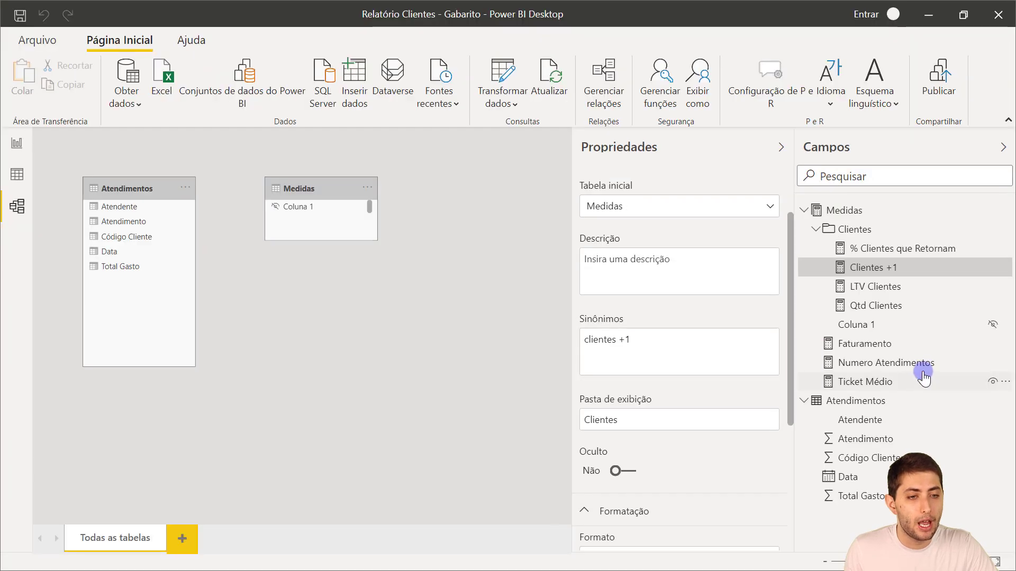
click(916, 347)
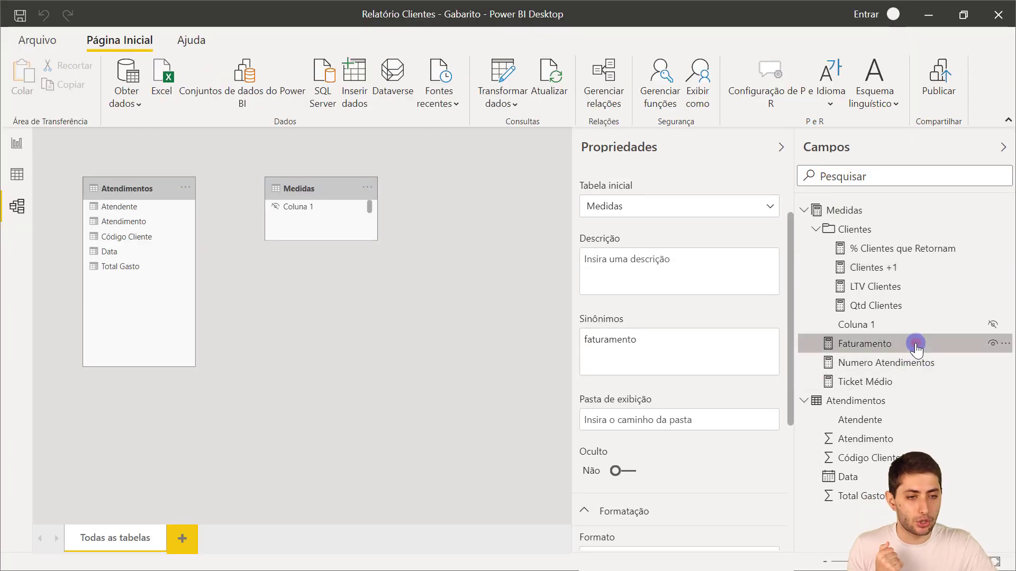
click(678, 418)
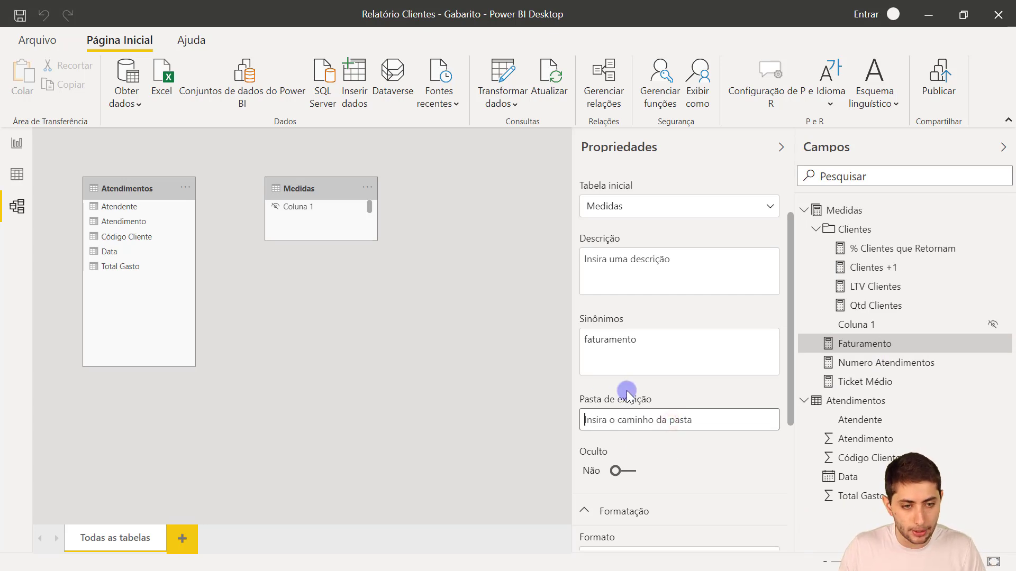
text(Vendas)
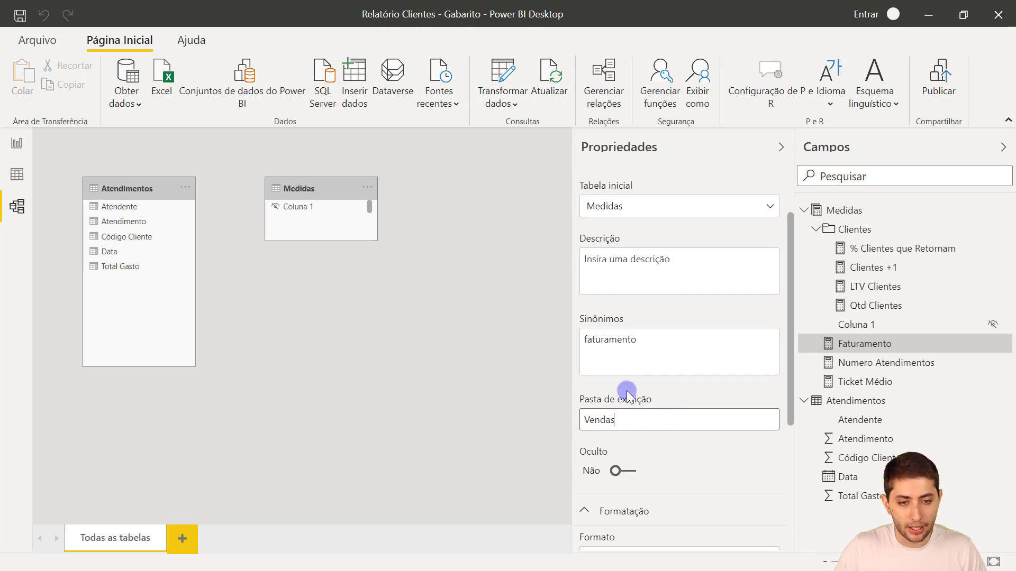
click(627, 395)
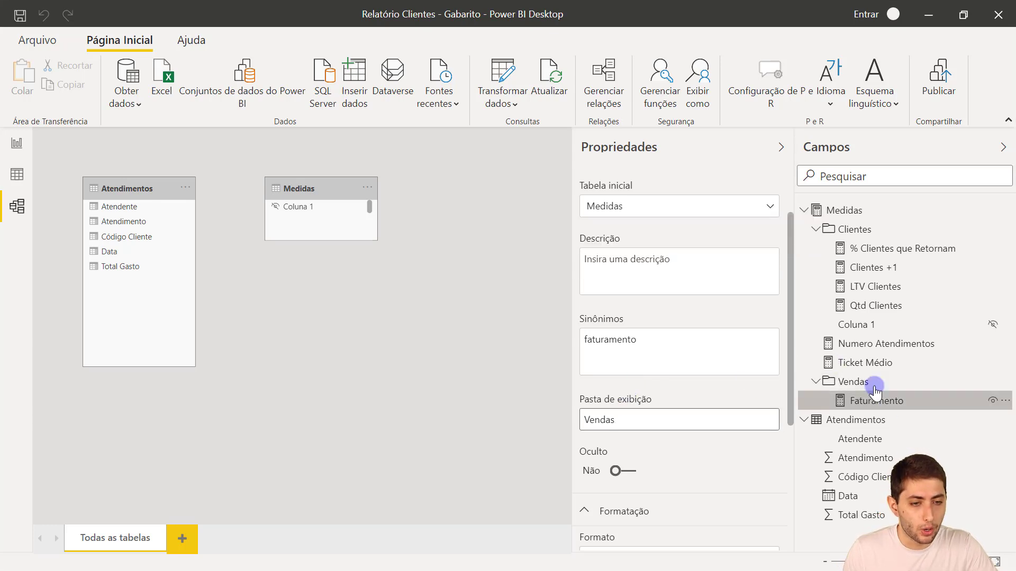
- Move the Numero Atendimentos and Ticket Médio measures together into the Vendas display folder
click(865, 350)
click(866, 363)
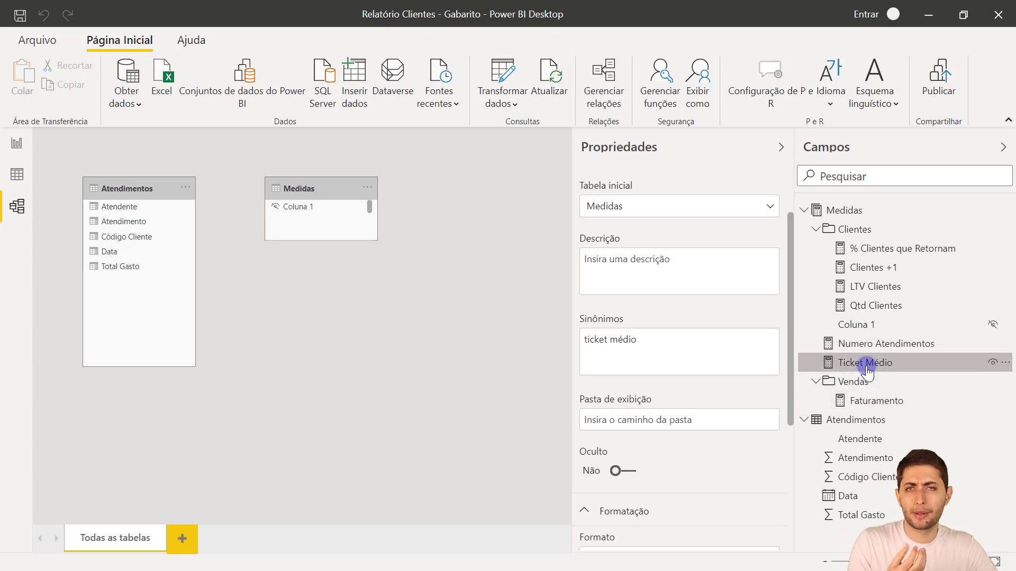
click(866, 349)
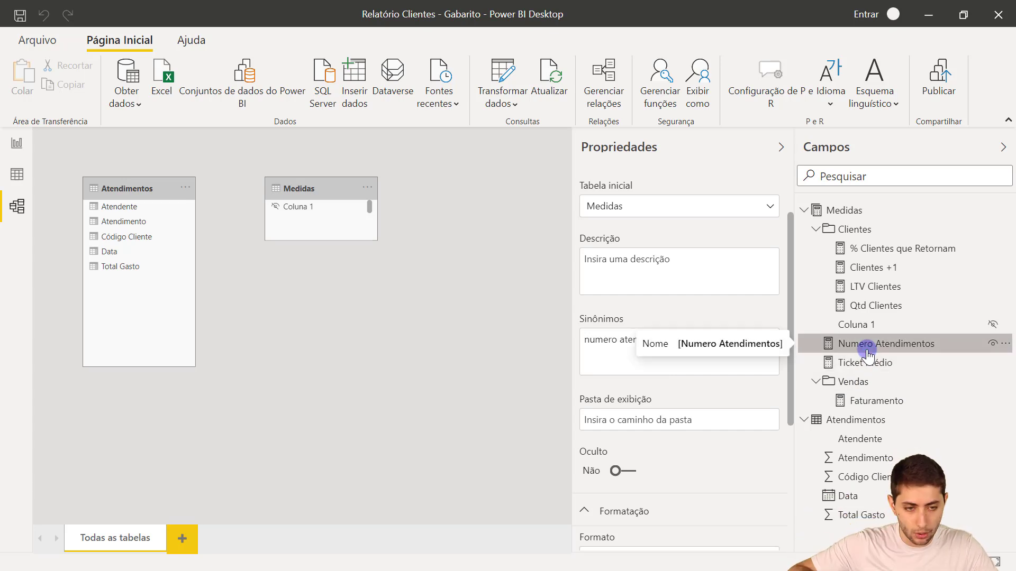
click(864, 366)
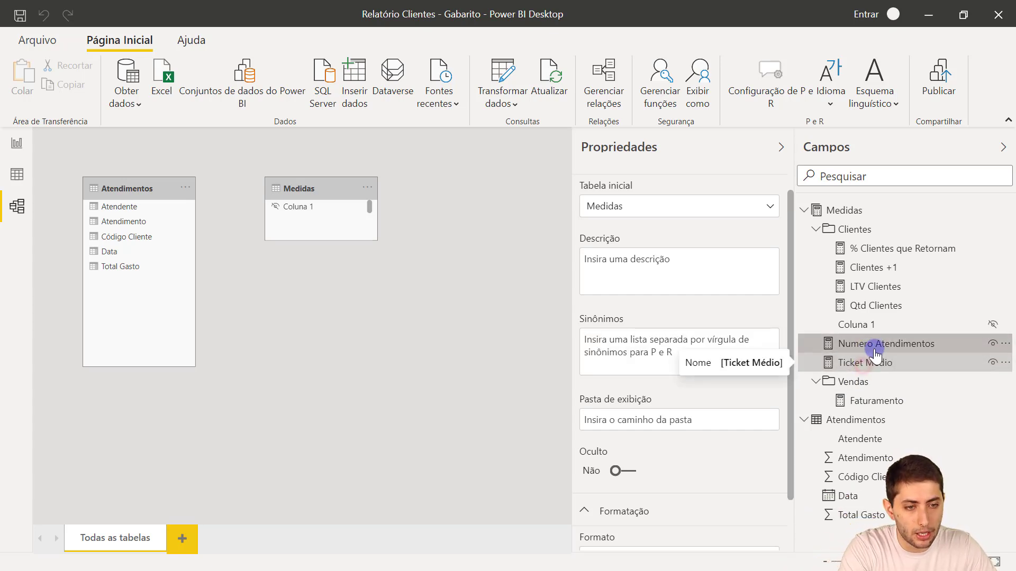
drag(866, 347, 860, 381)
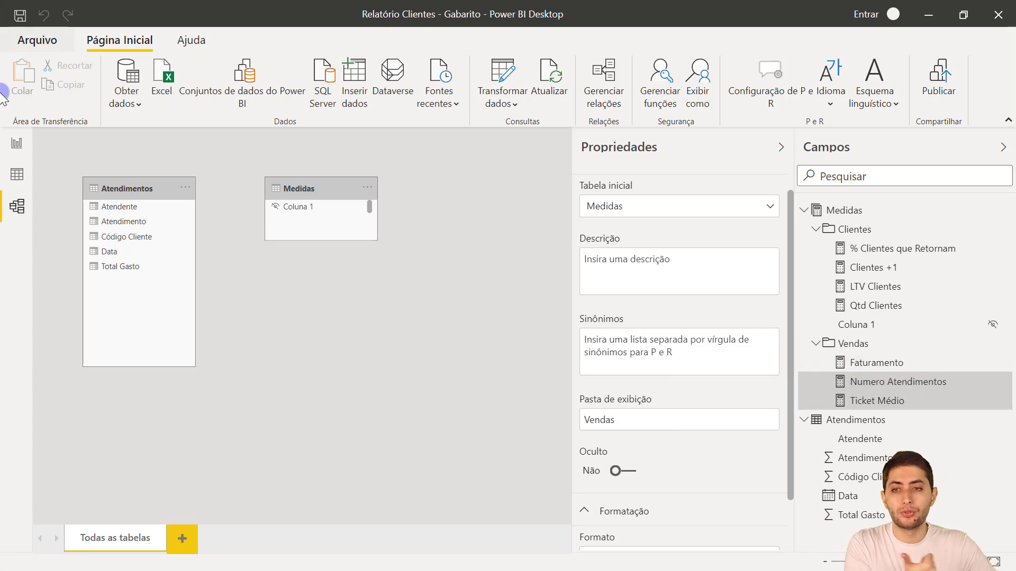
- Return to the report view and collapse the Clientes and Vendas folders and the Atendimentos table, keeping the Medidas table expanded
click(7, 144)
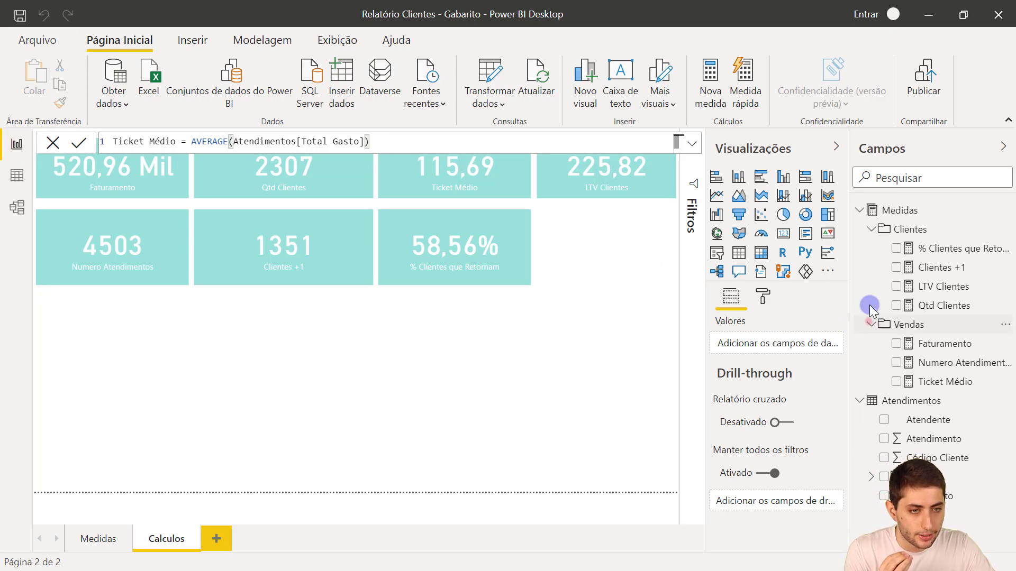
click(870, 324)
click(869, 231)
click(859, 210)
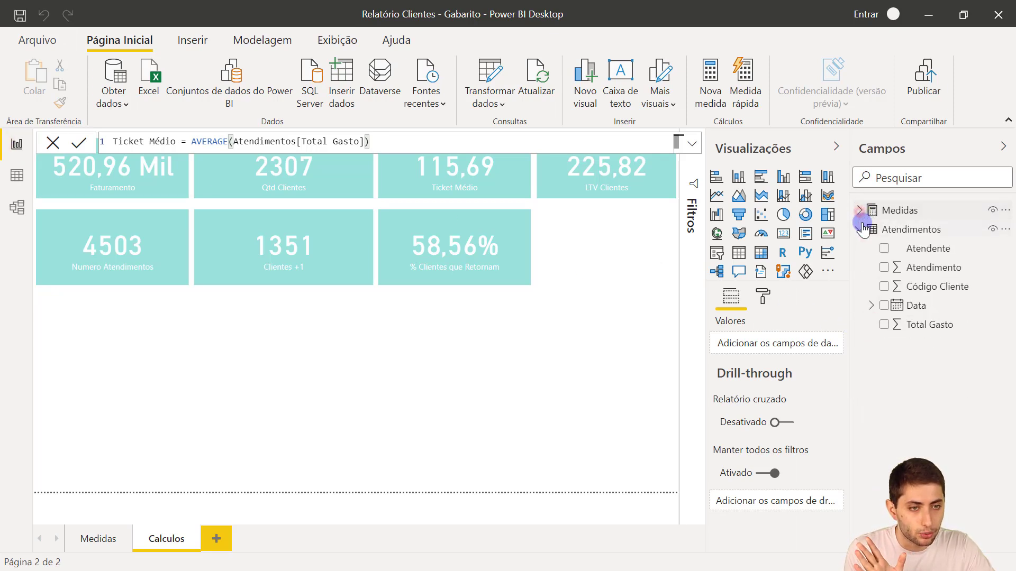
click(859, 230)
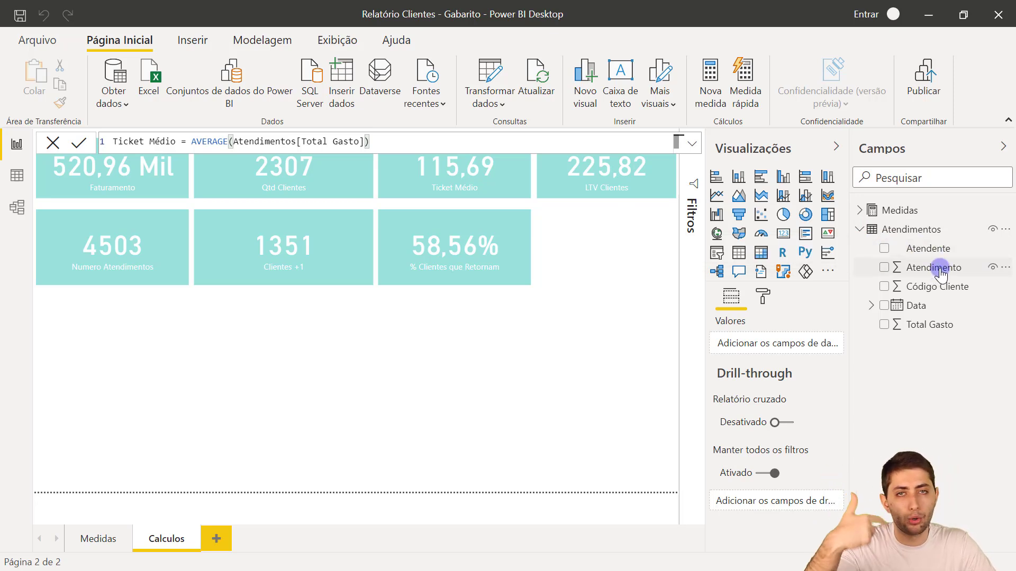
click(860, 229)
click(860, 210)
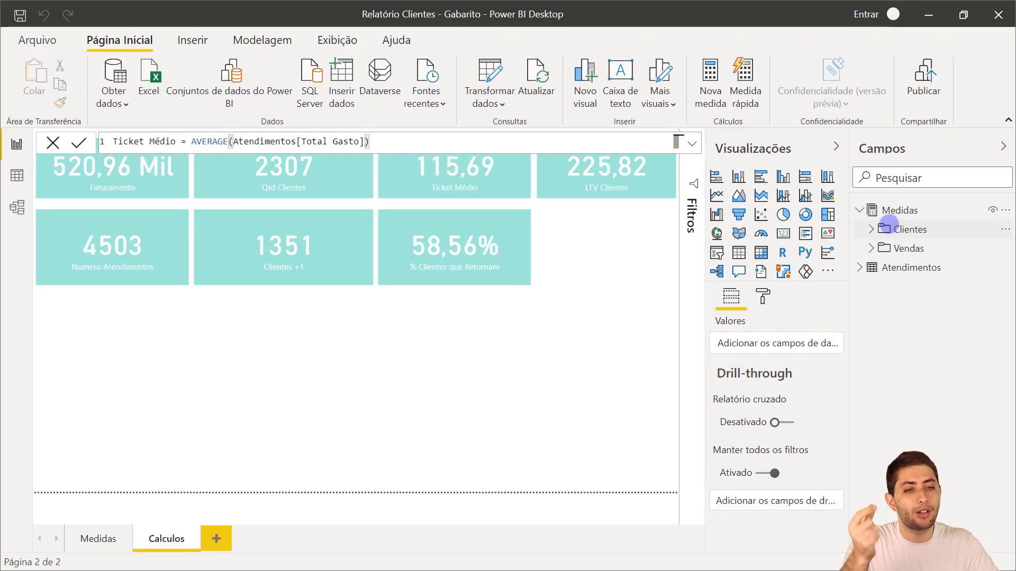
- Review the formulas of Clientes +1, LTV Clientes and Qtd Clientes in the Clientes folder, and collapse the folder
click(871, 230)
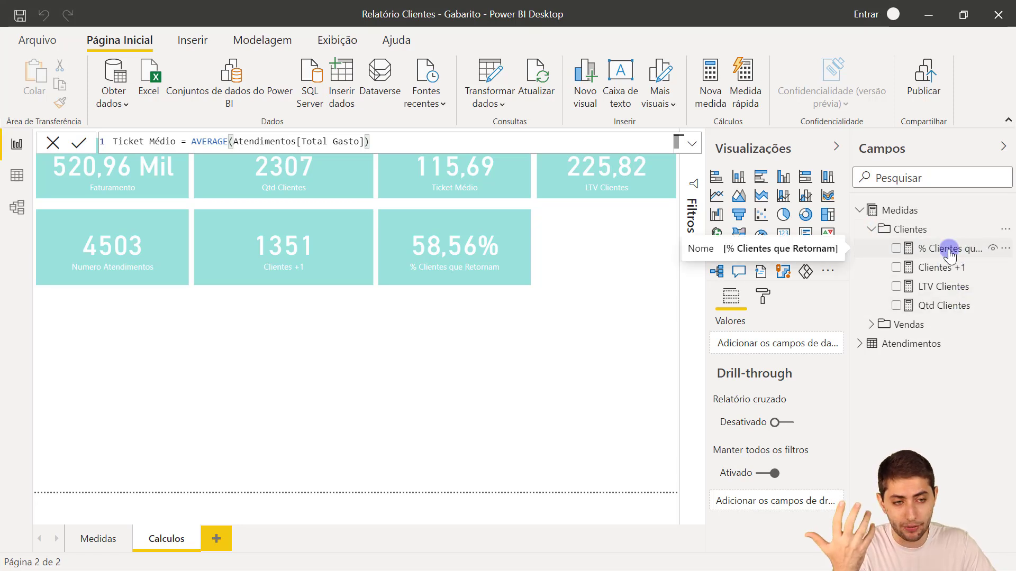
click(932, 269)
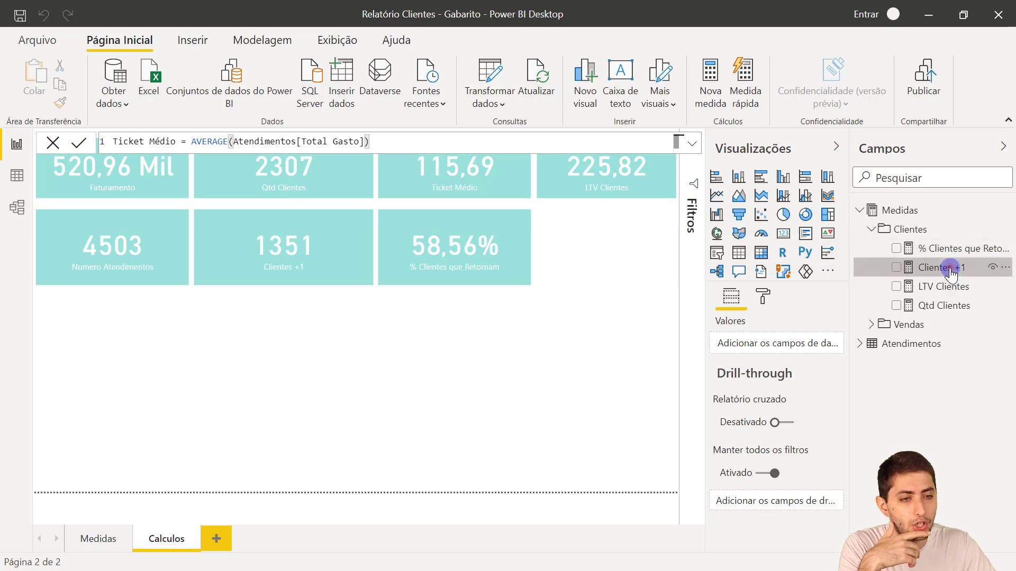
click(947, 288)
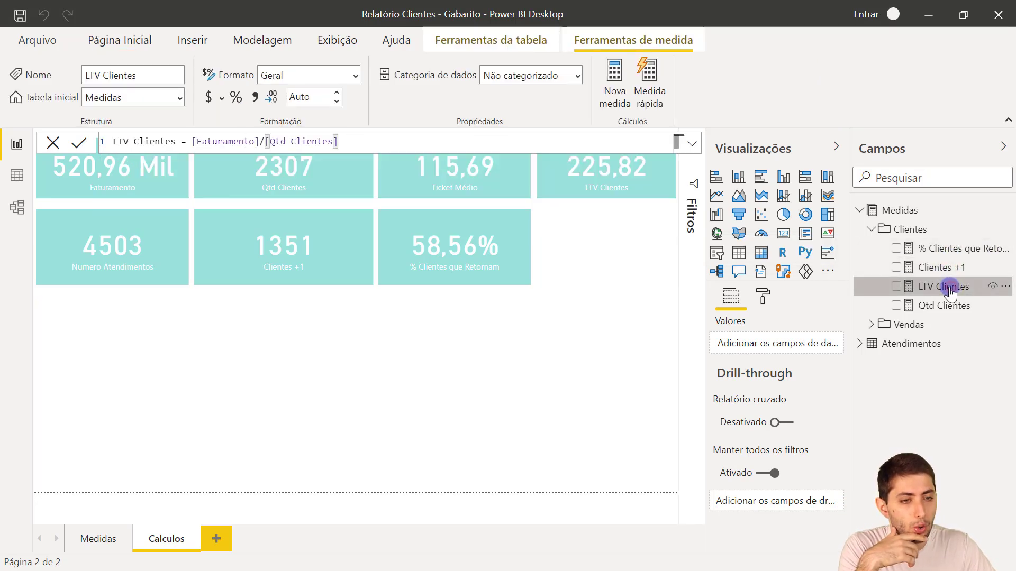
click(953, 309)
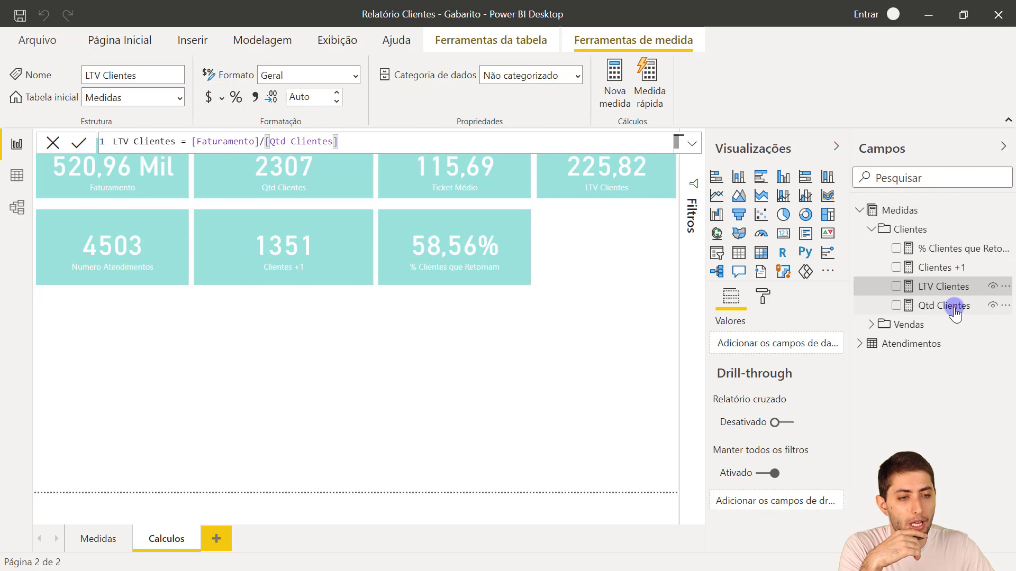
click(871, 233)
- Review the formulas of Faturamento, Numero Atendimentos and Ticket Médio in the Vendas folder, and collapse both measure folders
click(871, 248)
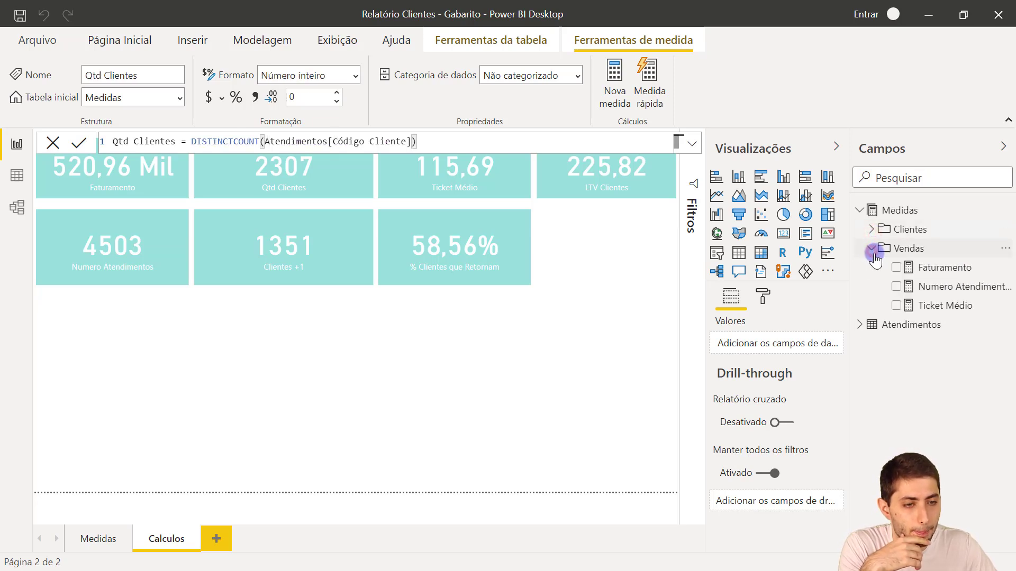
click(925, 269)
click(947, 287)
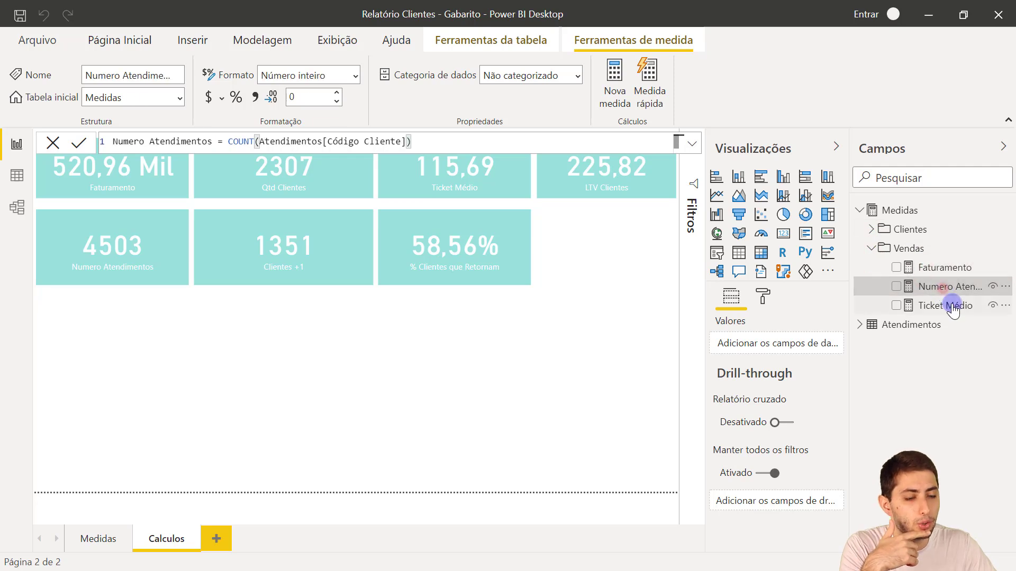
click(953, 307)
click(872, 230)
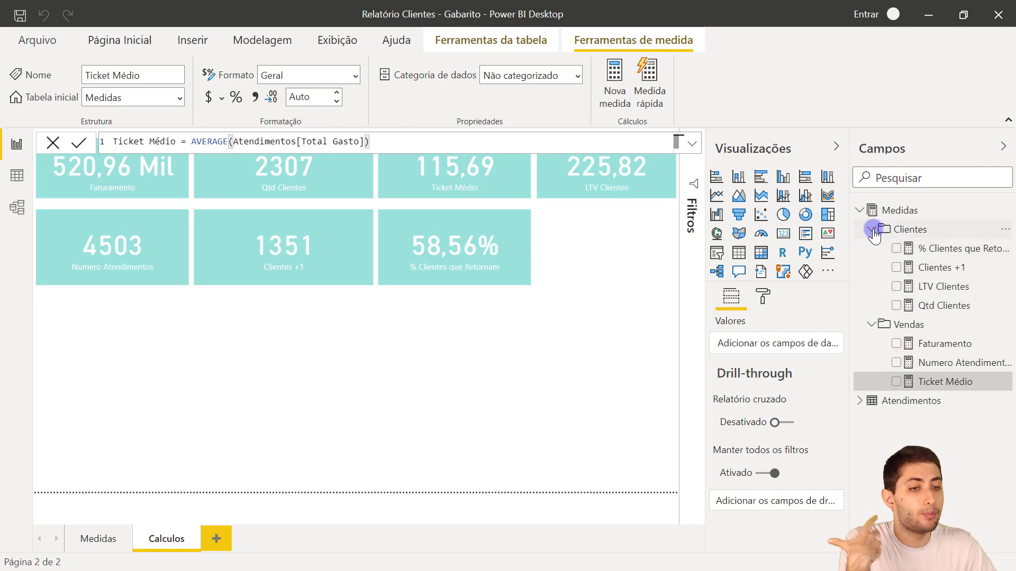
click(872, 231)
click(871, 249)
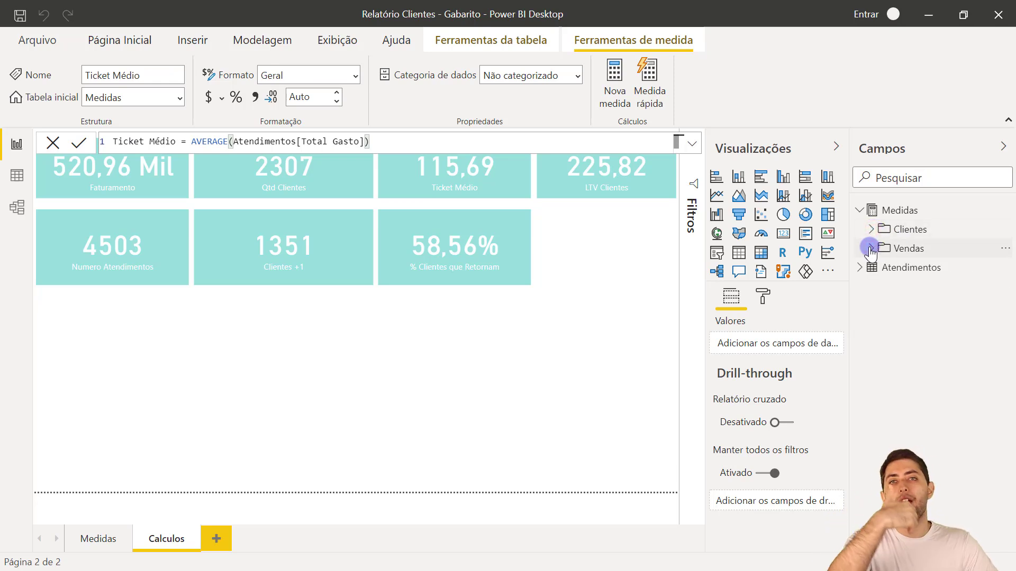